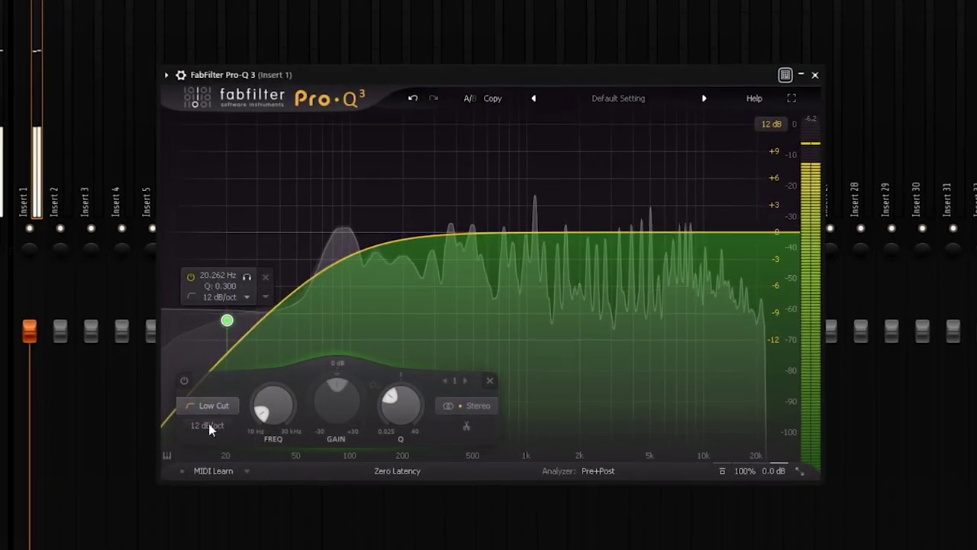
# Step: Change the slope of the low-cut band around 20 Hz on the Insert 1 equalizer
pyautogui.click(212, 429)
pyautogui.click(233, 510)
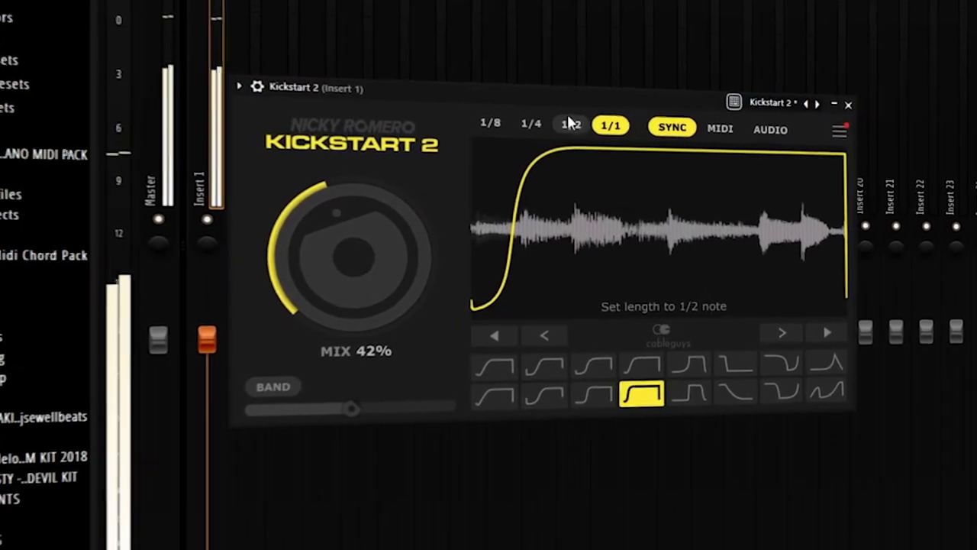
# Step: Set the Kickstart 2 sidechain length to 1/2 note and raise the ValhallaVintageVerb mix on Insert 1
pyautogui.click(569, 123)
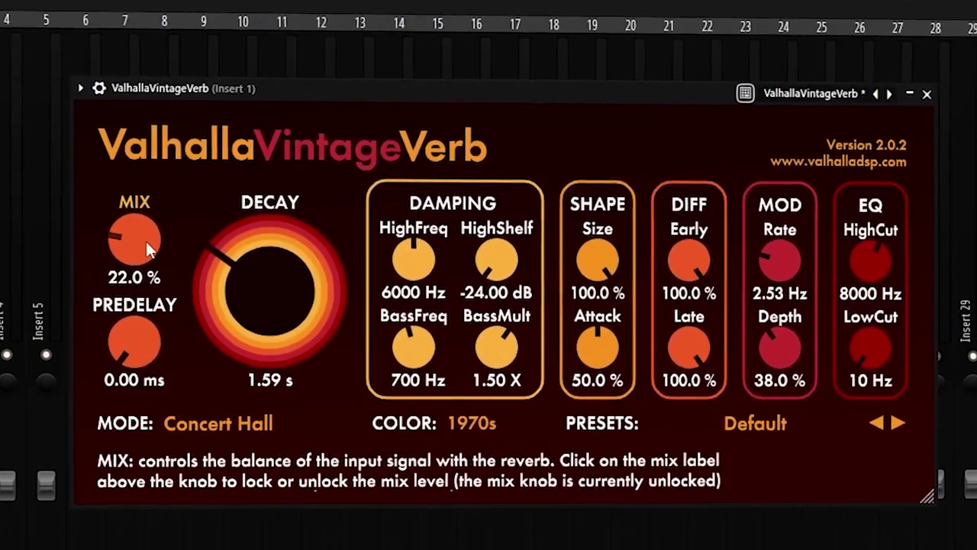
pyautogui.scroll(2, 146, 241)
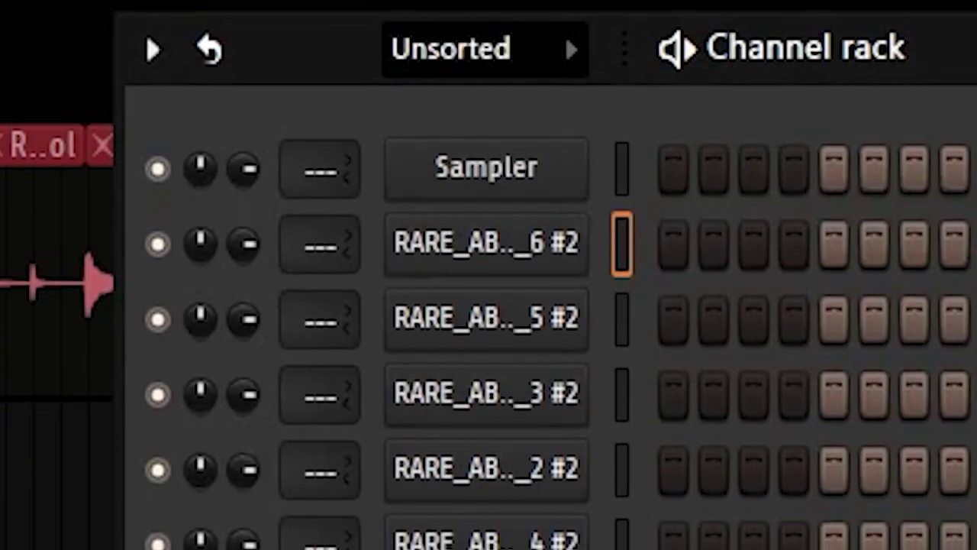
# Step: Open the conga loop Part_3 #2 channel's sampler settings and normalize the sample
pyautogui.click(365, 216)
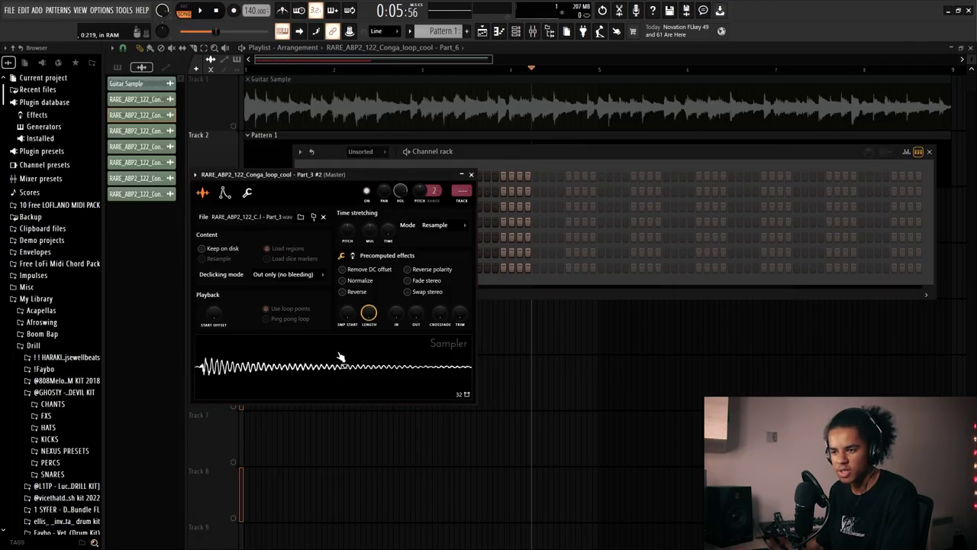
pyautogui.click(342, 280)
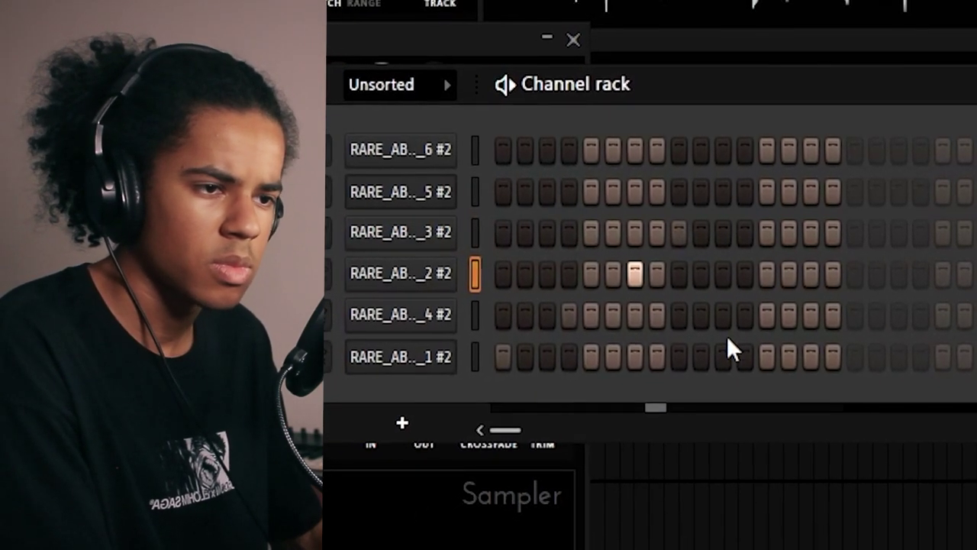
# Step: Program a percussion rhythm from the sliced conga loop parts by adding and removing steps across their channel rack rows
pyautogui.click(723, 316)
pyautogui.rightClick(722, 315)
pyautogui.click(723, 357)
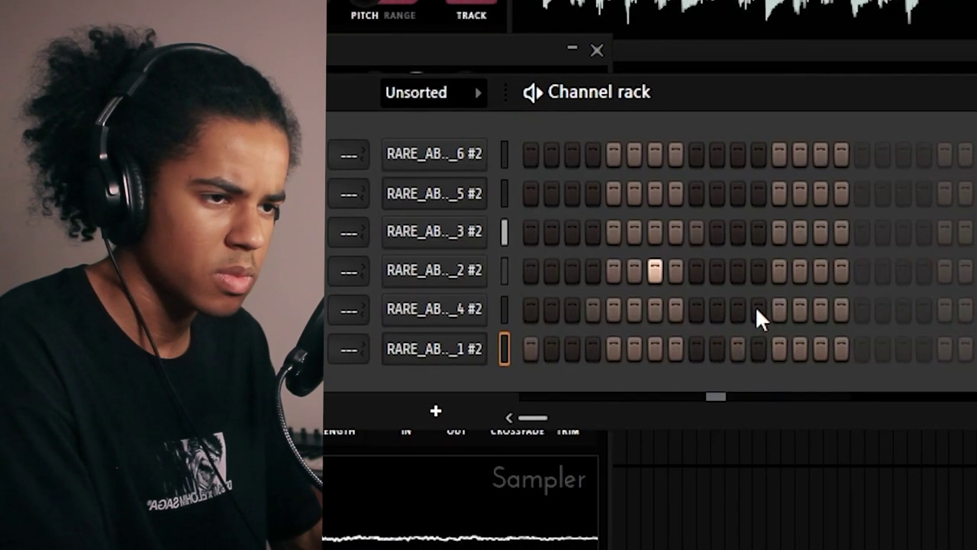
pyautogui.click(737, 194)
pyautogui.rightClick(738, 349)
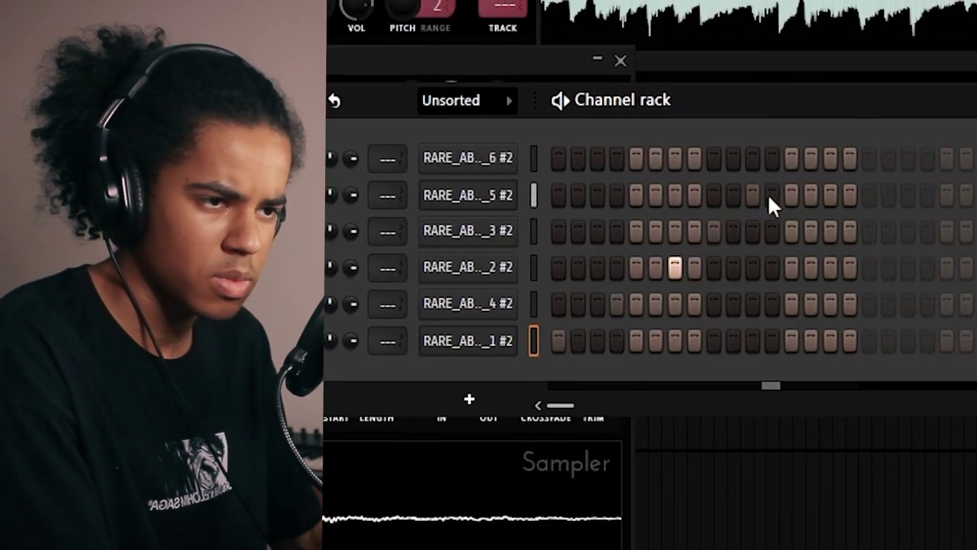
pyautogui.click(777, 164)
pyautogui.click(792, 341)
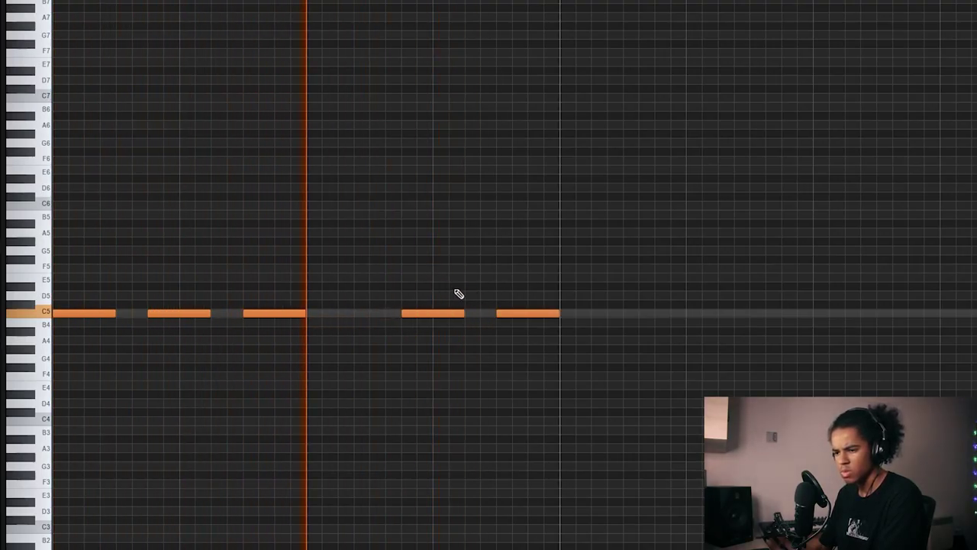
# Step: Duplicate the five-note C5 pattern twice so the rhythm repeats over the following bars
pyautogui.hotkey('ctrl', 'b')
pyautogui.scroll(-2, 597, 153)
pyautogui.hotkey('ctrl', 'b')
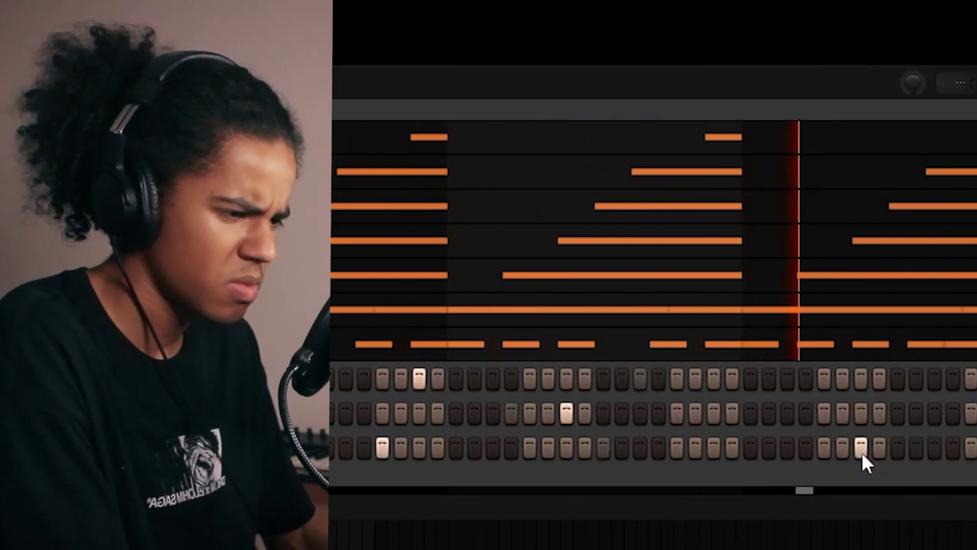
# Step: Open the OS_DPS_rim_hitter channel in the piano roll and repeat its C5 notes over bars 5 to 8
pyautogui.rightClick(333, 381)
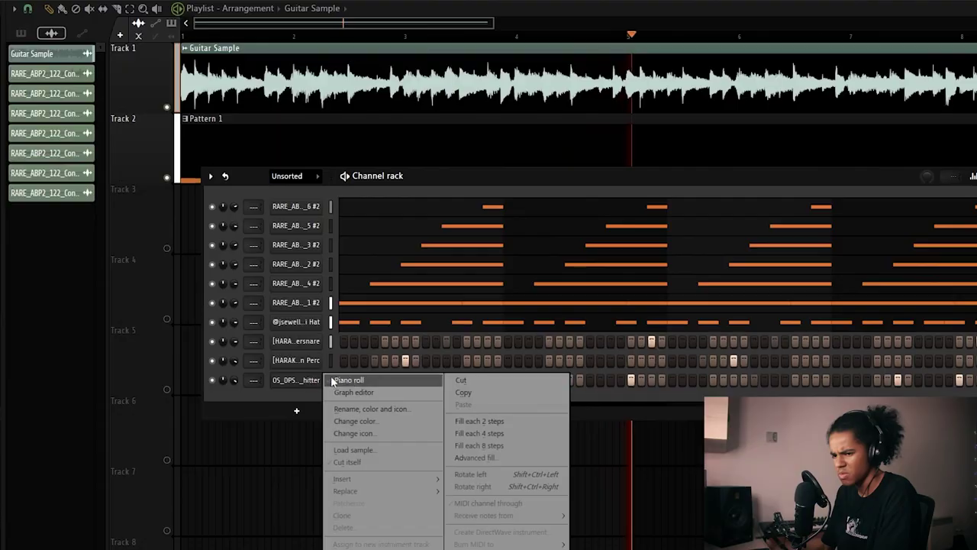
pyautogui.click(347, 380)
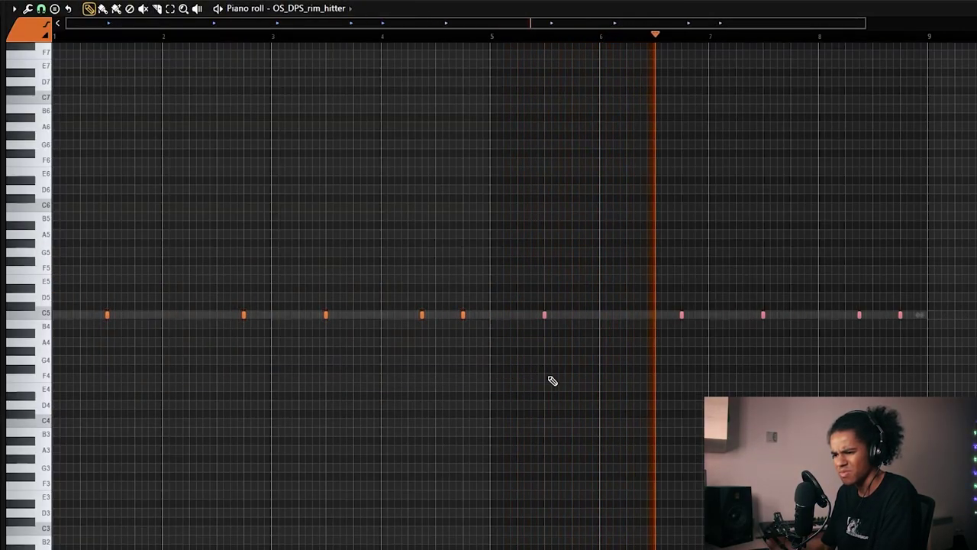
pyautogui.scroll(2, 846, 46)
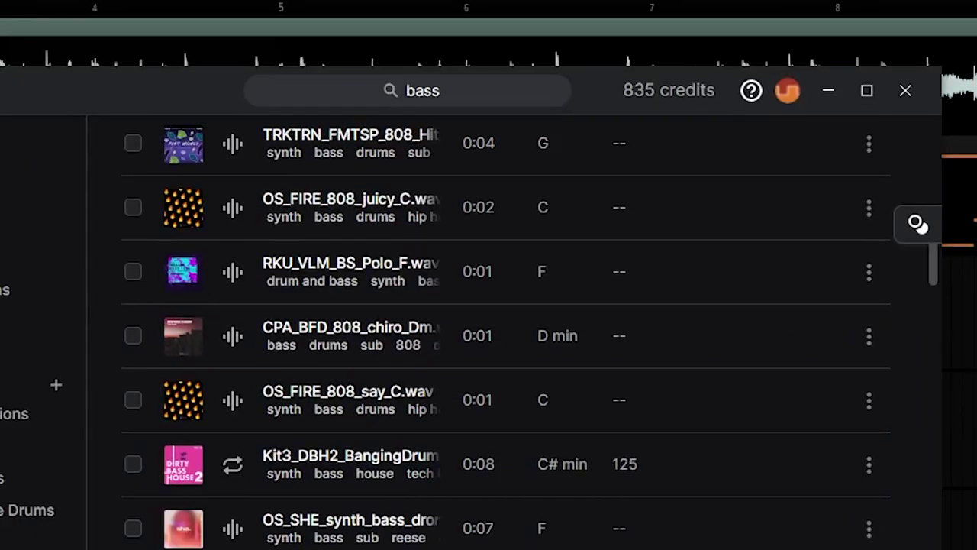
# Step: Audition bass one-shots in the sample library's bass results, including PMAE_808_C_Hard.wav and the ESM_MDH bass synth
pyautogui.scroll(-5, 239, 338)
pyautogui.click(244, 275)
pyautogui.click(244, 335)
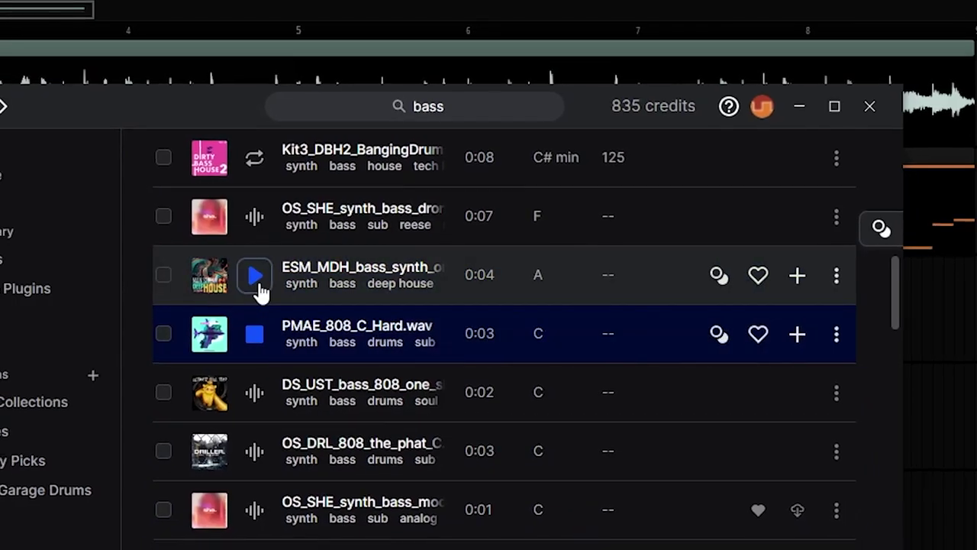
pyautogui.press('Up')
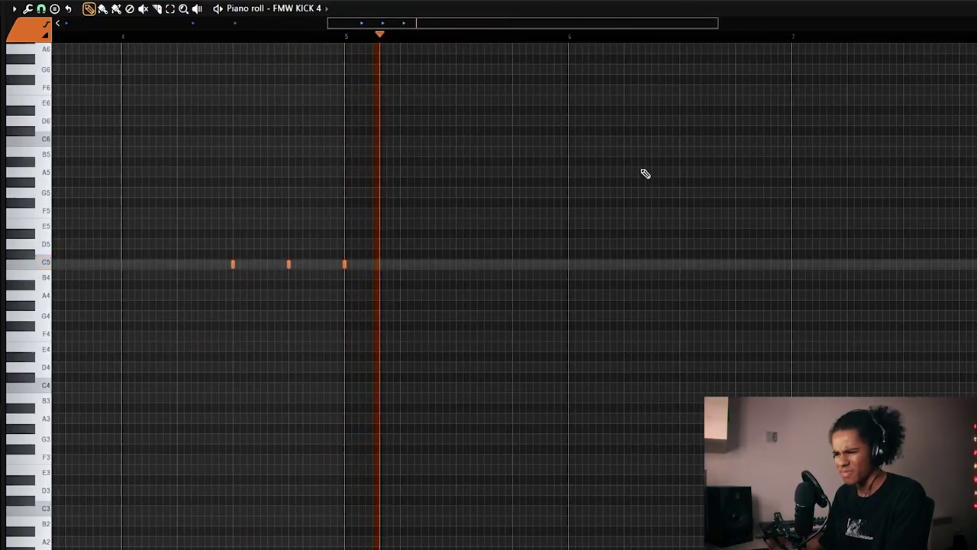
# Step: Add FMW KICK 4 notes on C5 in the middle of bar 6 and at the start of bar 7
pyautogui.scroll(-4, 645, 174)
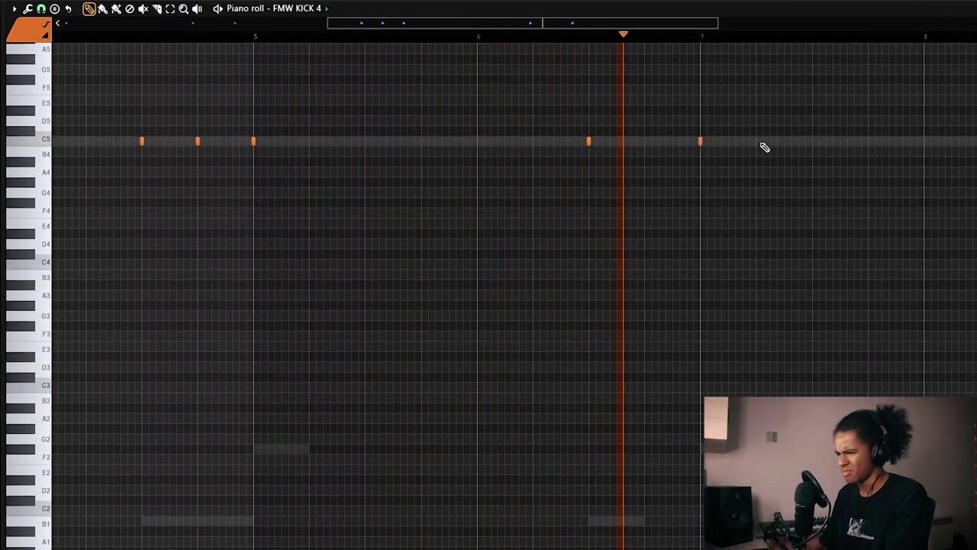
pyautogui.moveTo(661, 25); pyautogui.dragTo(780, 38)
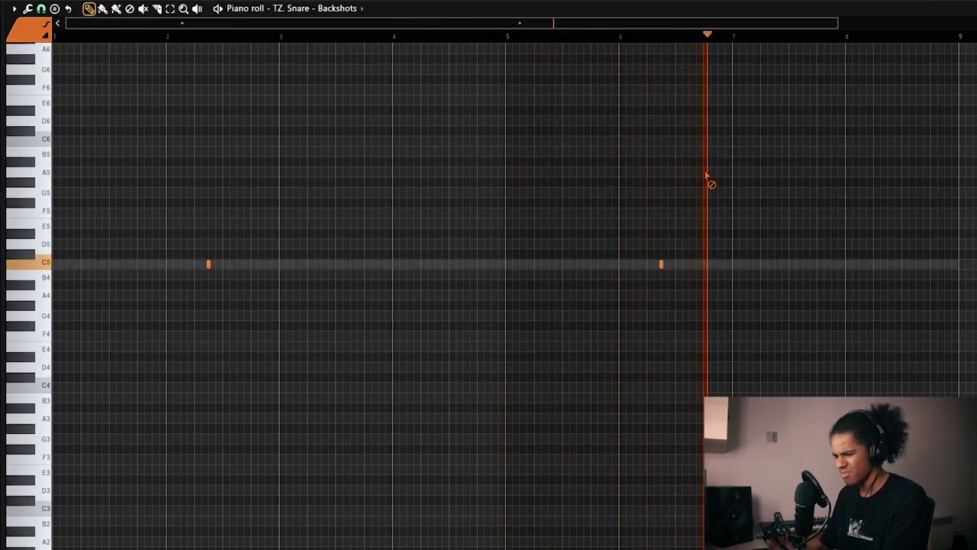
pyautogui.moveTo(834, 29); pyautogui.dragTo(844, 29)
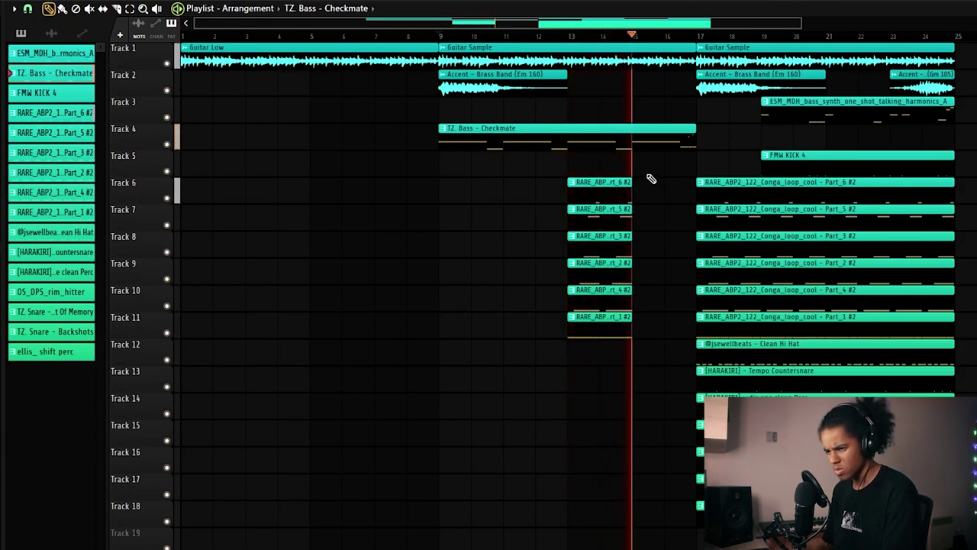
# Step: Duplicate all selected playlist clips from bars 17 to 24 so the full section repeats from bar 25
pyautogui.moveTo(800, 26); pyautogui.dragTo(935, 26)
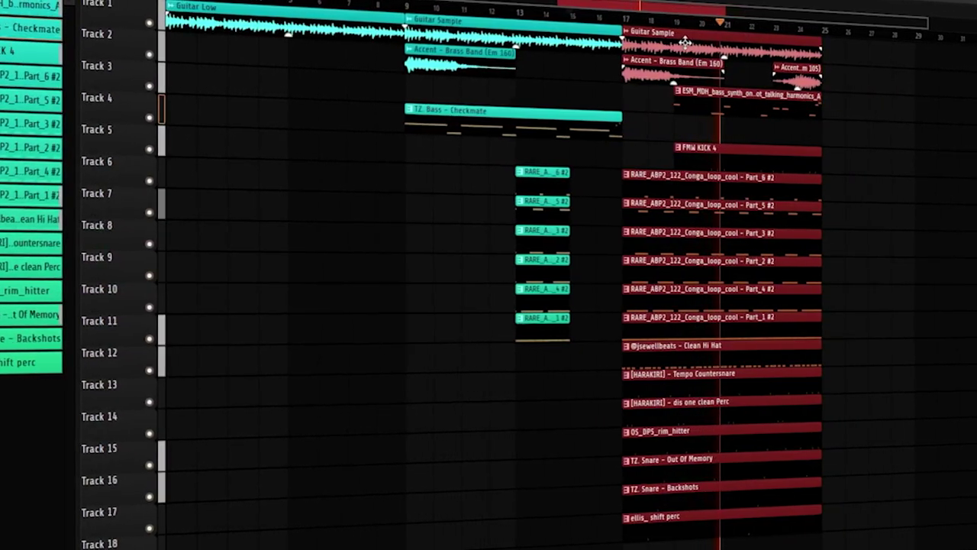
pyautogui.hotkey('ctrl', 'b')
pyautogui.moveTo(877, 60); pyautogui.dragTo(853, 58)
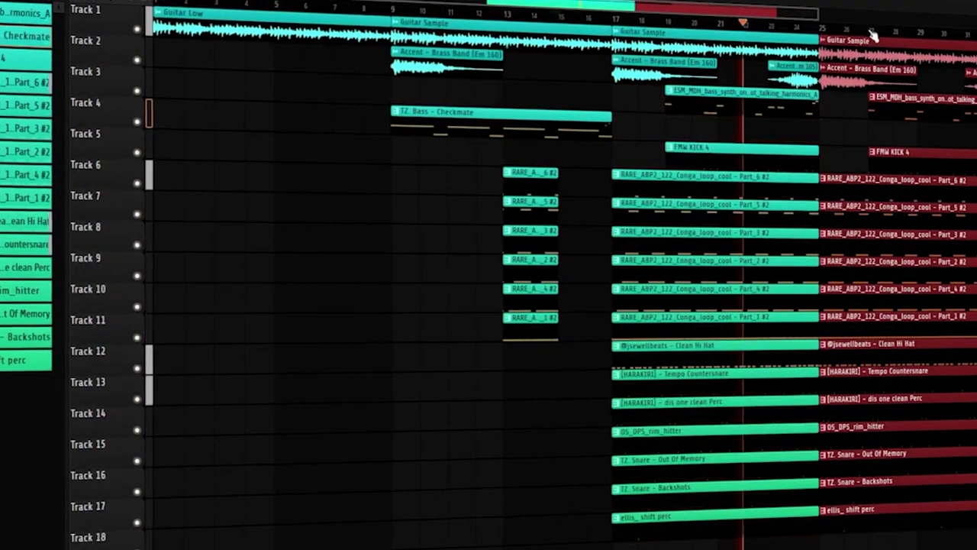
pyautogui.hscroll(5, 873, 28)
pyautogui.moveTo(915, 112); pyautogui.dragTo(706, 163)
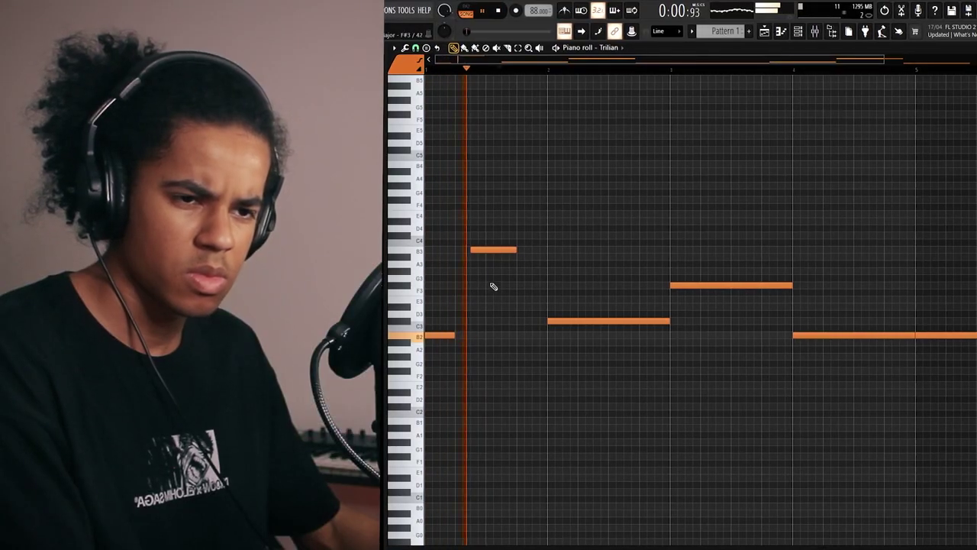
# Step: Shorten the B3 note in bar 1 of the Trilian bass line and add a B2 note reaching bar 2
pyautogui.moveTo(510, 250); pyautogui.dragTo(503, 249)
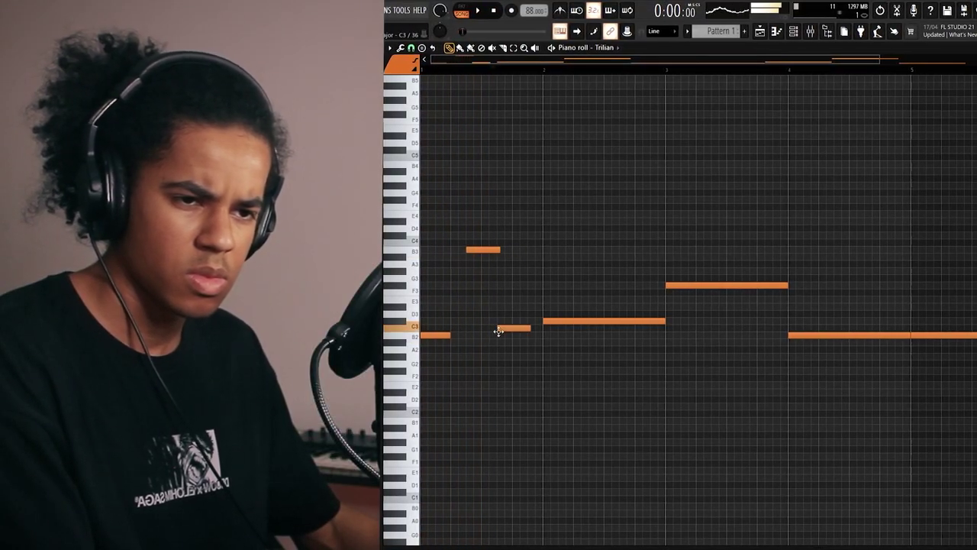
pyautogui.click(500, 335)
pyautogui.moveTo(528, 335); pyautogui.dragTo(541, 335)
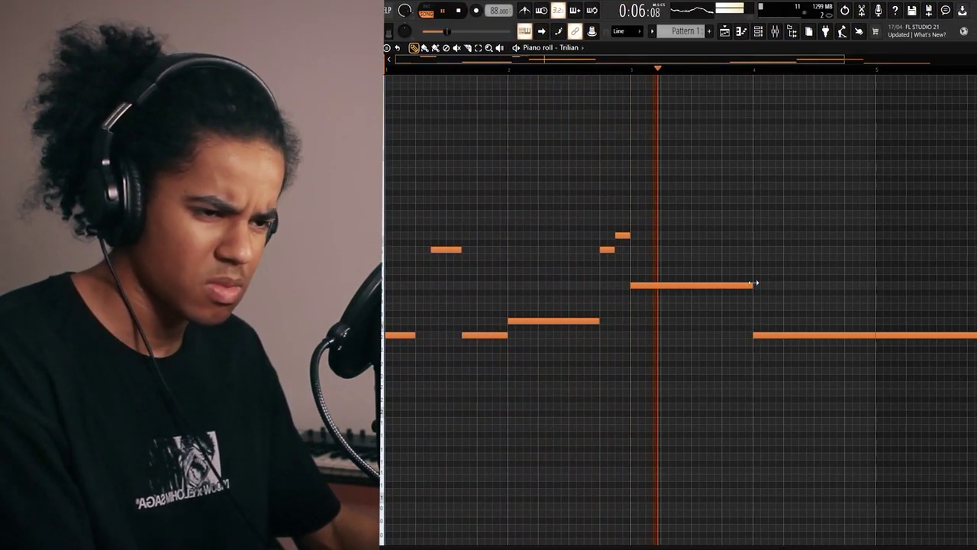
# Step: End bar 4 of the Trilian bass line with two short B3 notes and repeat the four-bar phrase from bar 5
pyautogui.scroll(-1, 776, 75)
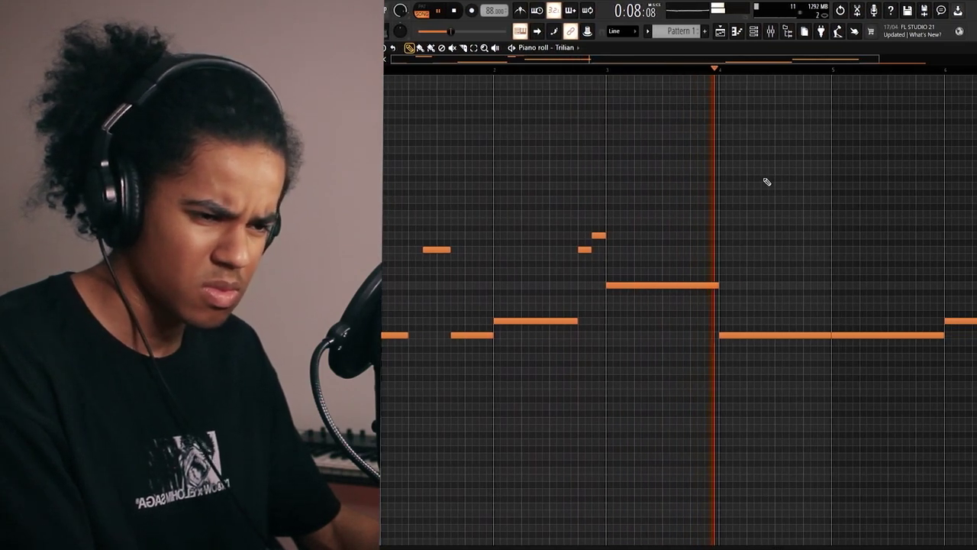
pyautogui.click(796, 334)
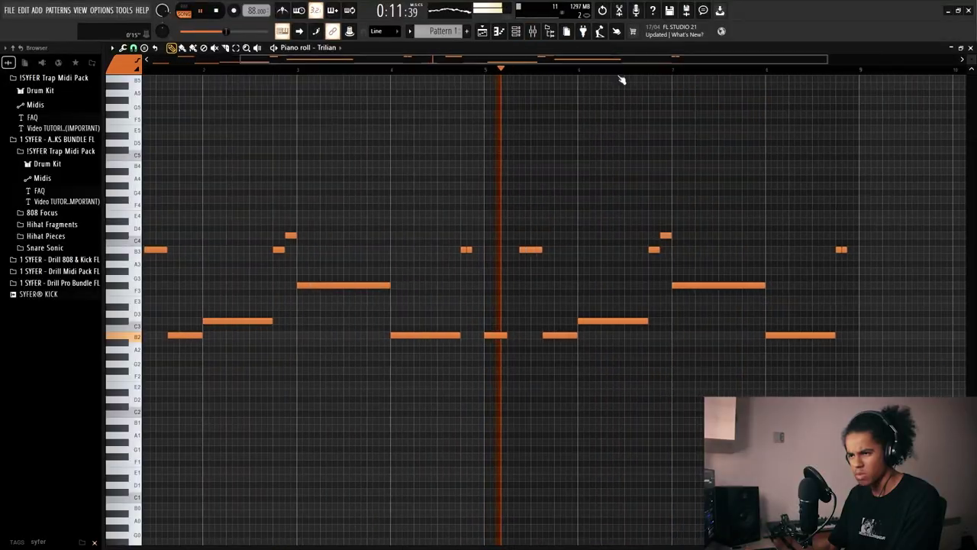
pyautogui.scroll(5, 488, 85)
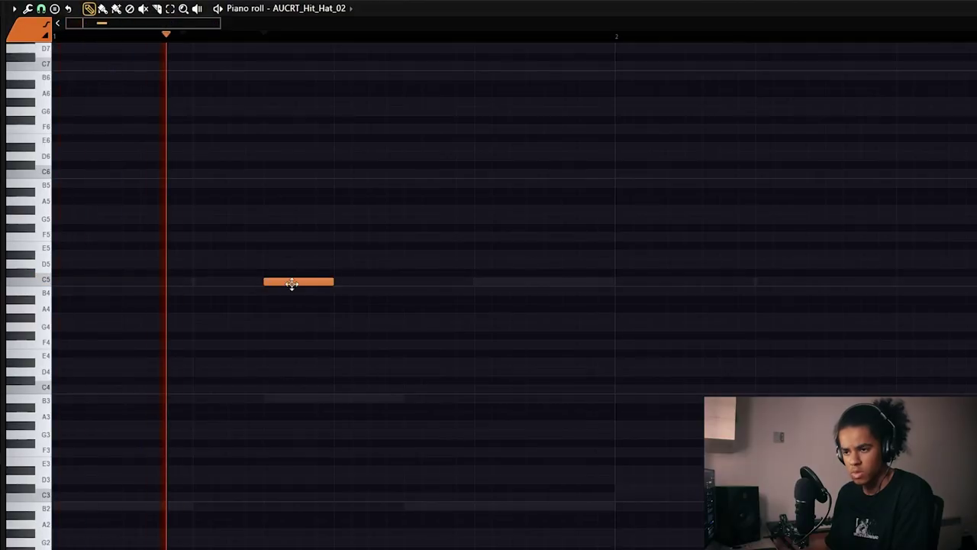
# Step: Halve the C5 note in bar 1 of AUCRT_Hit_Hat_02 and duplicate it directly after itself
pyautogui.moveTo(310, 281); pyautogui.dragTo(294, 282)
pyautogui.moveTo(308, 260); pyautogui.dragTo(264, 305)
pyautogui.hotkey('ctrl', 'b')
pyautogui.keyDown('ctrl'); pyautogui.click(420, 202); pyautogui.keyUp('ctrl')
pyautogui.moveTo(221, 24); pyautogui.dragTo(269, 24)
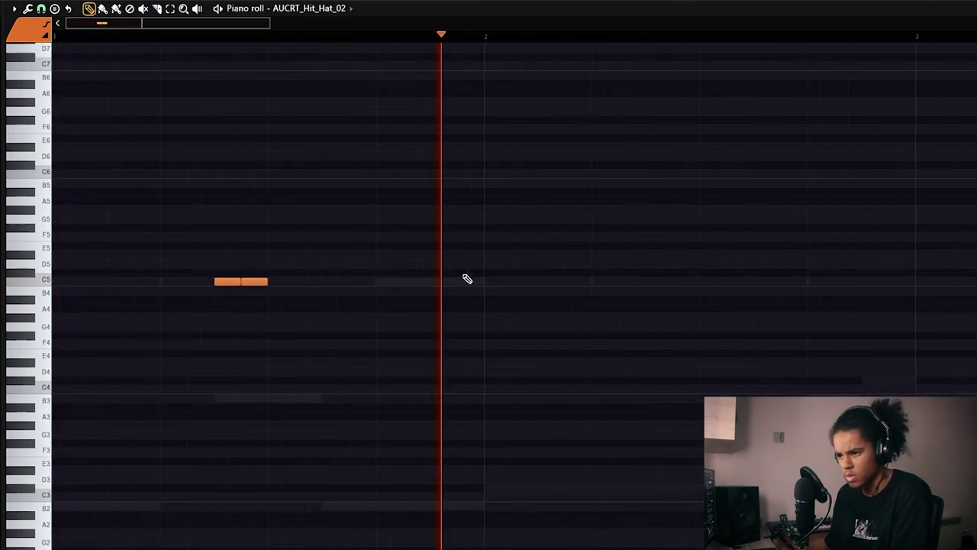
# Step: Change the piano roll snap and build the hi-hat rhythm on C5 through bar 4, with two spaced notes and a three-note run in bar 2
pyautogui.click(41, 8)
pyautogui.click(66, 172)
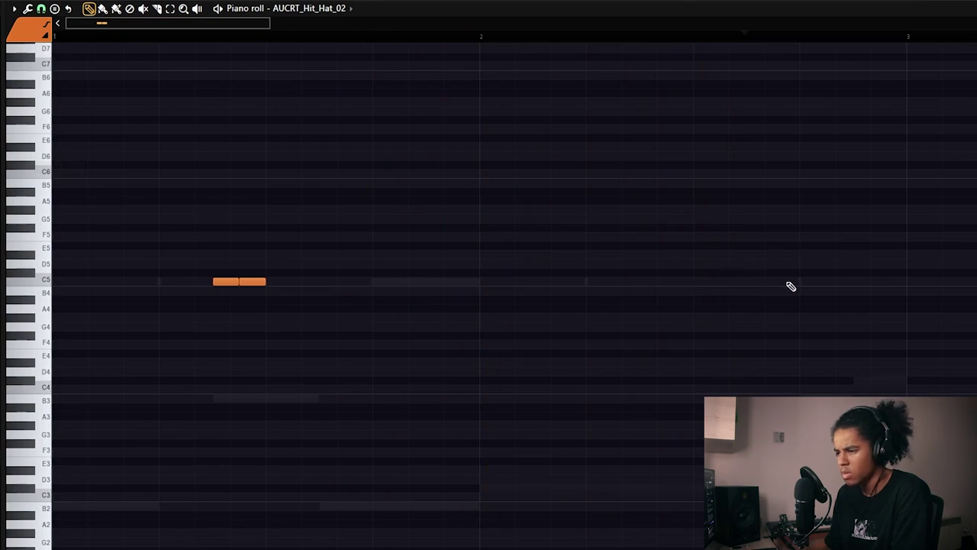
pyautogui.moveTo(266, 29); pyautogui.dragTo(333, 29)
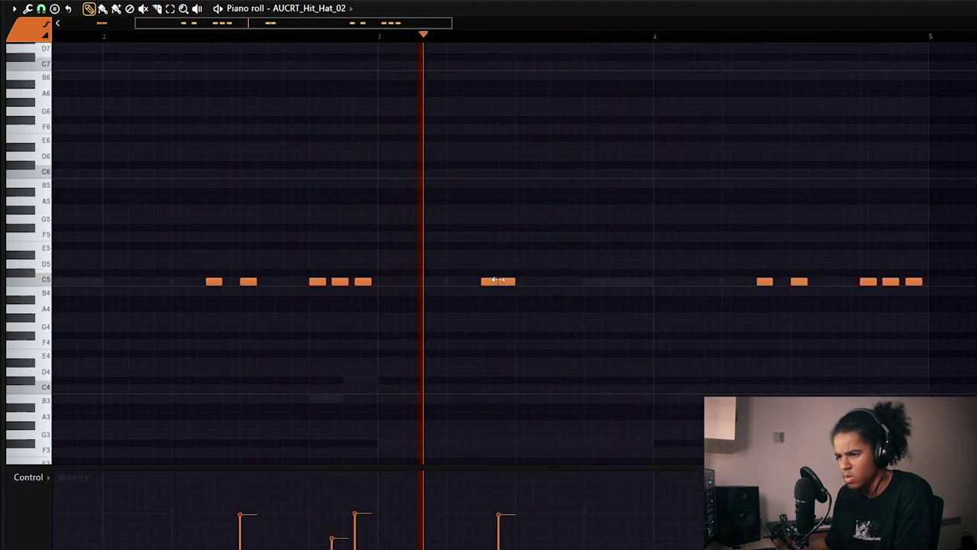
pyautogui.hscroll(2, 526, 170)
# Step: Vary the C5 hi-hat pattern by shifting a selected group of notes and replacing a single note
pyautogui.moveTo(427, 198); pyautogui.dragTo(125, 304)
pyautogui.moveTo(212, 281); pyautogui.dragTo(426, 292)
pyautogui.rightClick(425, 281)
pyautogui.click(549, 283)
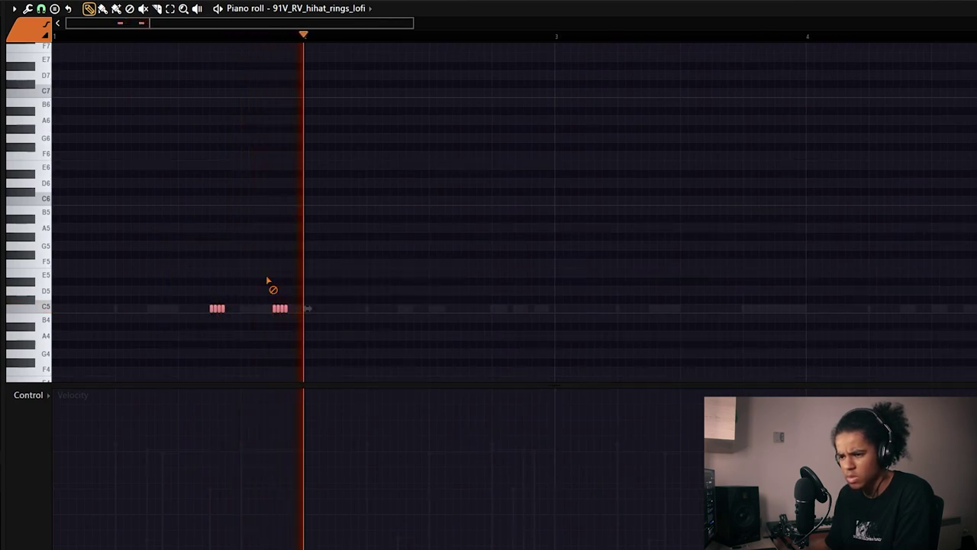
# Step: Copy a four-note roll of 91V_RV_hihat_rings_lofi from bar 1 and place the copy on F4 in the second half of bar 3
pyautogui.moveTo(329, 295); pyautogui.dragTo(269, 316)
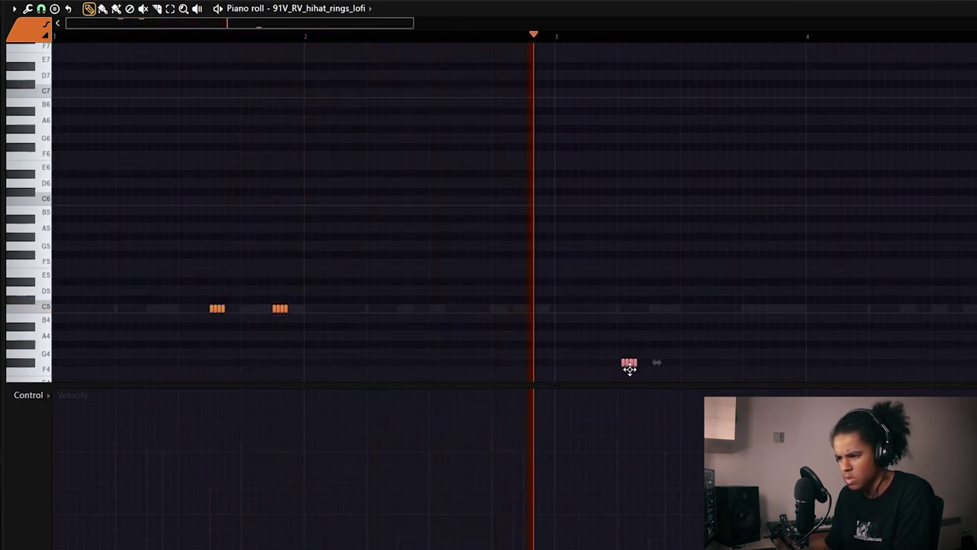
pyautogui.moveTo(678, 372); pyautogui.dragTo(738, 376)
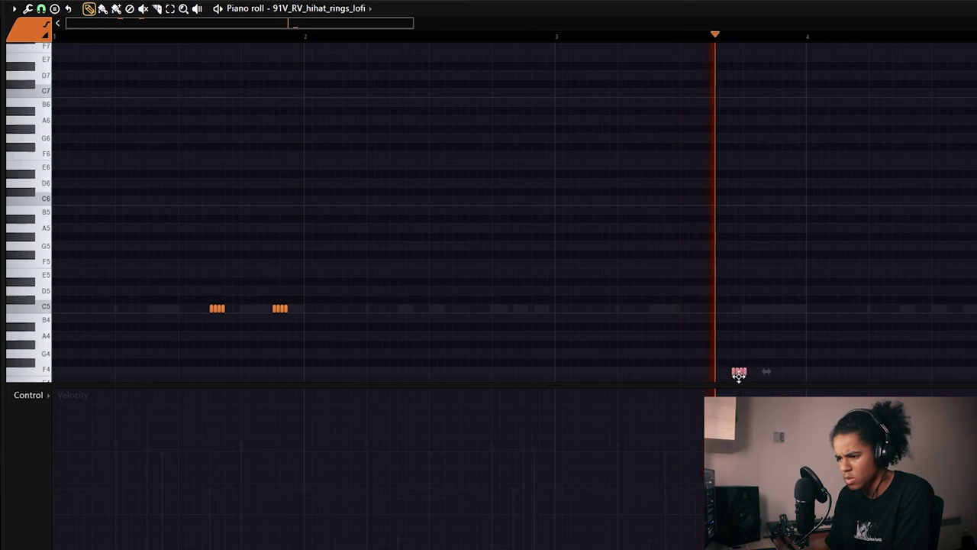
pyautogui.moveTo(404, 24); pyautogui.dragTo(473, 44)
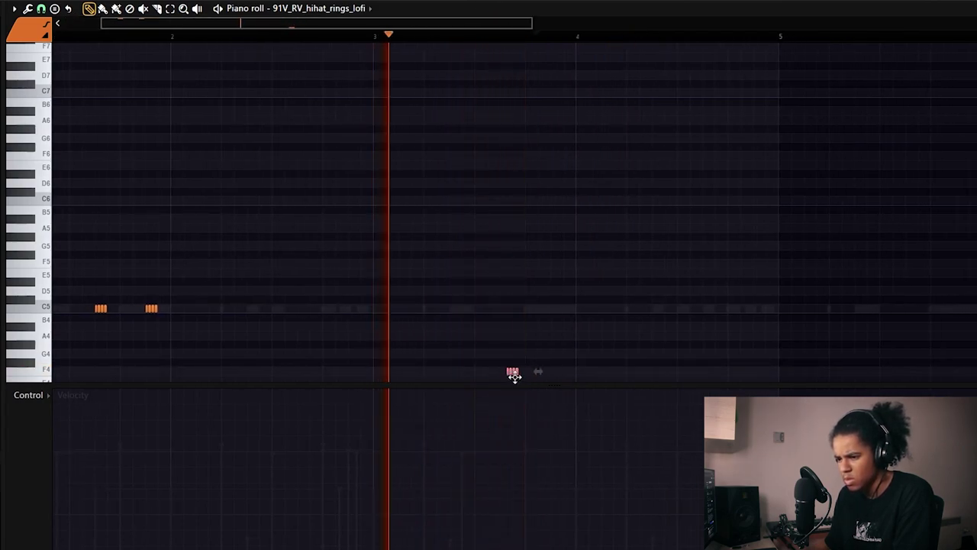
pyautogui.moveTo(532, 386); pyautogui.dragTo(527, 420)
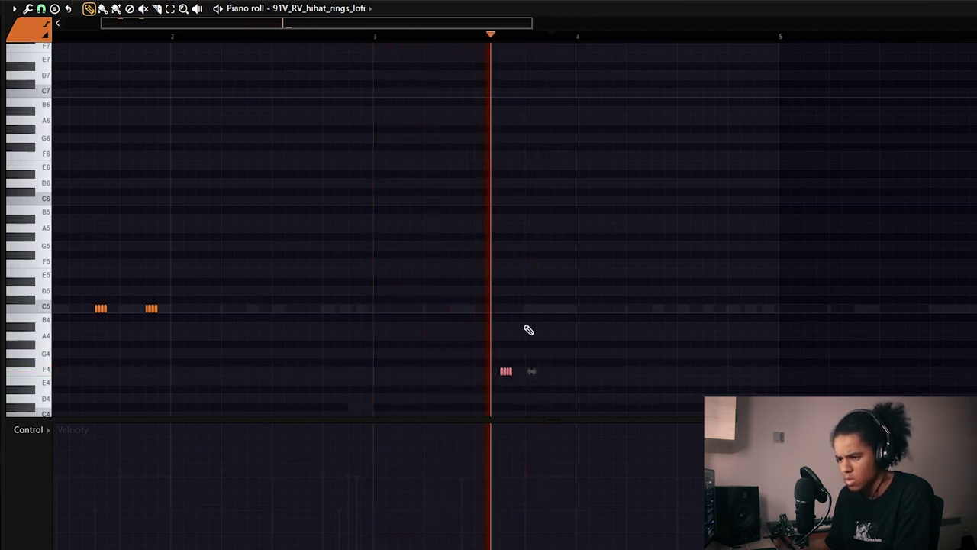
# Step: Try adding extra notes after and around the four-note F4 roll in bar 3 of 91V_RV_hihat_rings_lofi
pyautogui.moveTo(545, 385); pyautogui.dragTo(464, 357)
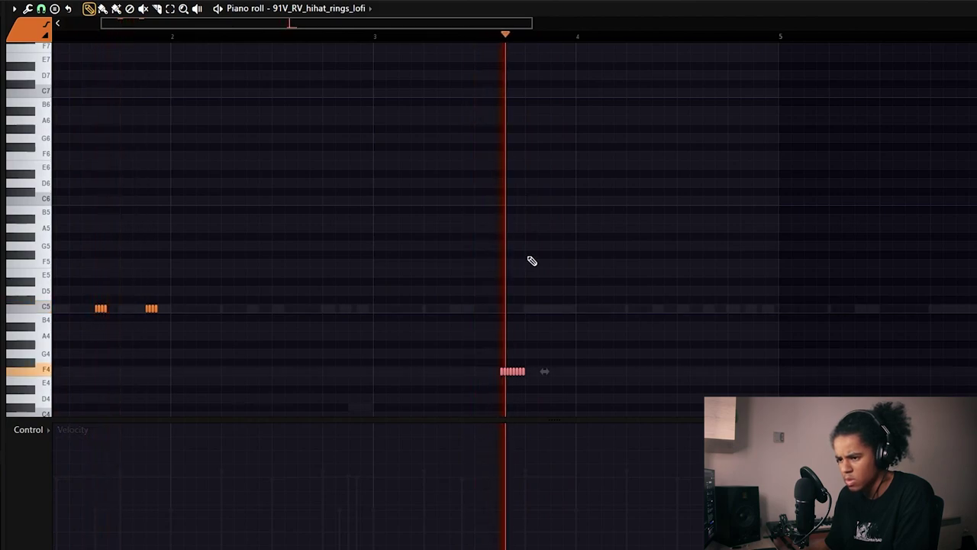
pyautogui.rightClick(542, 371)
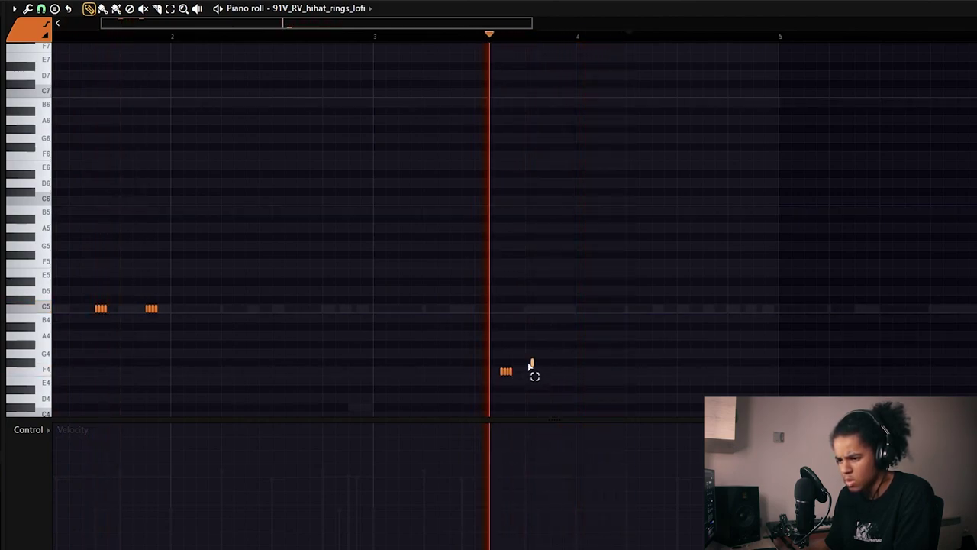
pyautogui.press('space')
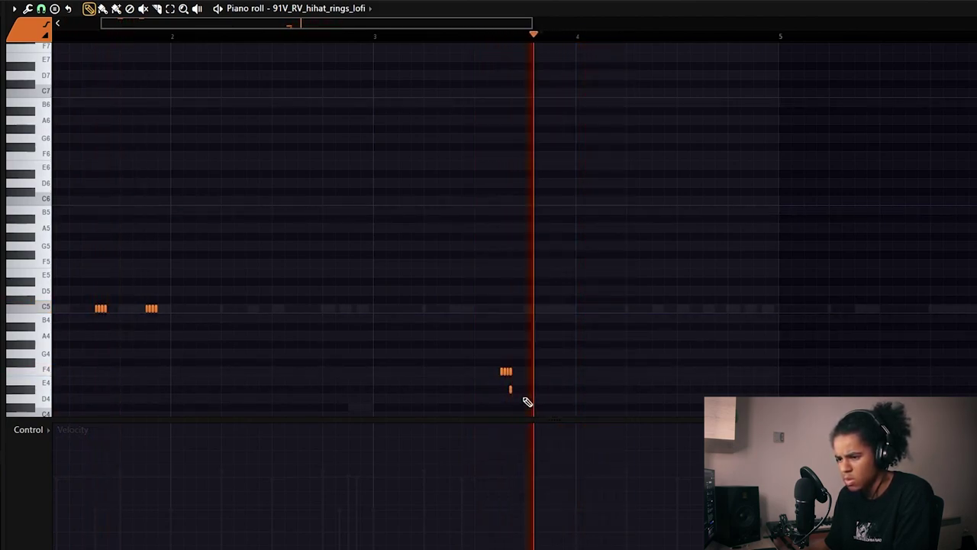
pyautogui.moveTo(481, 377); pyautogui.dragTo(483, 376)
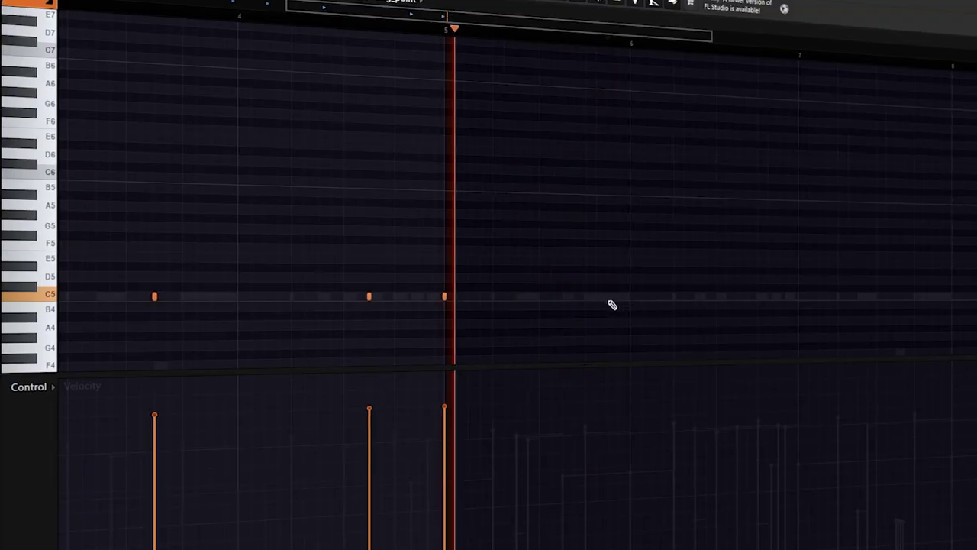
# Step: Extend the kick pattern on C5 through bars 5 to 8, removing the misplaced notes along the way
pyautogui.click(599, 297)
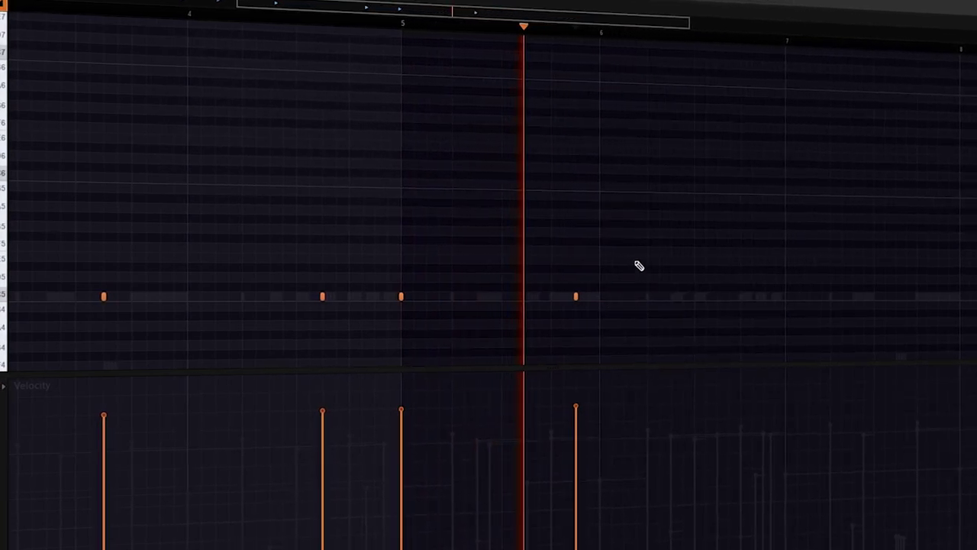
pyautogui.rightClick(599, 297)
pyautogui.click(610, 297)
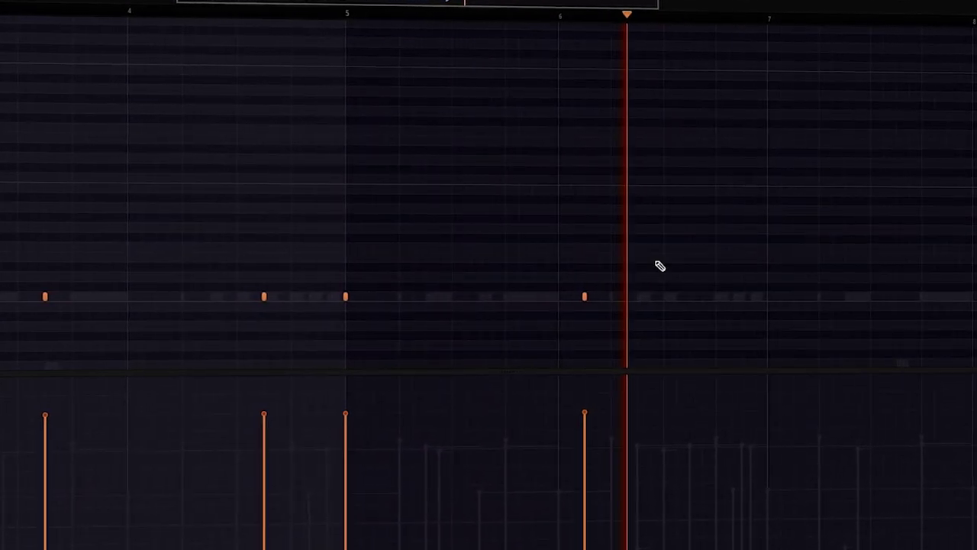
pyautogui.click(731, 297)
pyautogui.rightClick(676, 297)
pyautogui.click(751, 297)
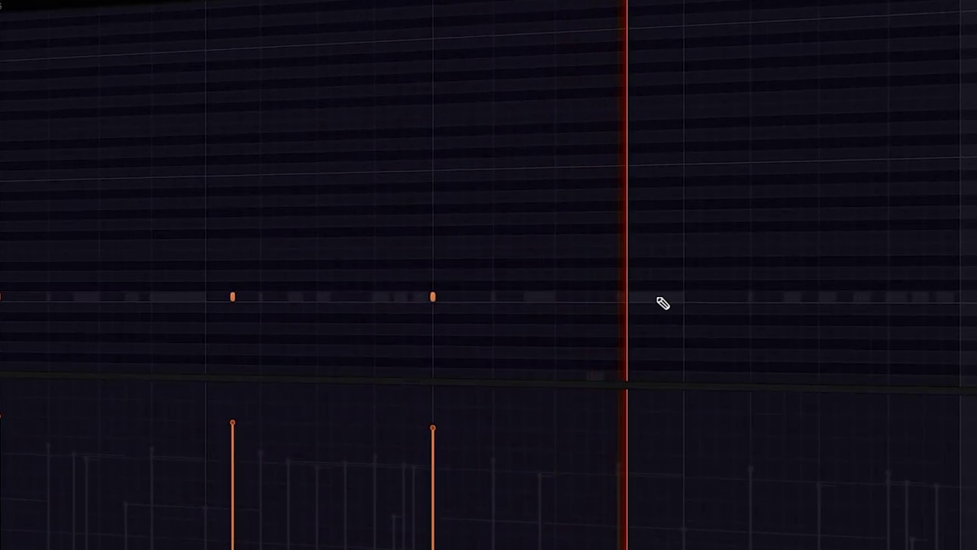
pyautogui.click(750, 297)
pyautogui.click(862, 297)
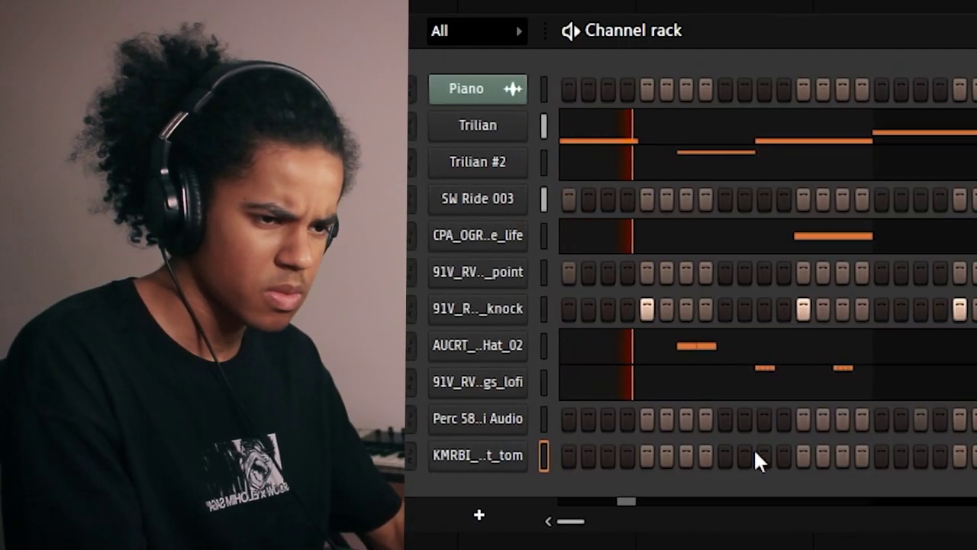
# Step: Program hits for the KMRBI tom percussion in the channel rack's step grid
pyautogui.click(655, 454)
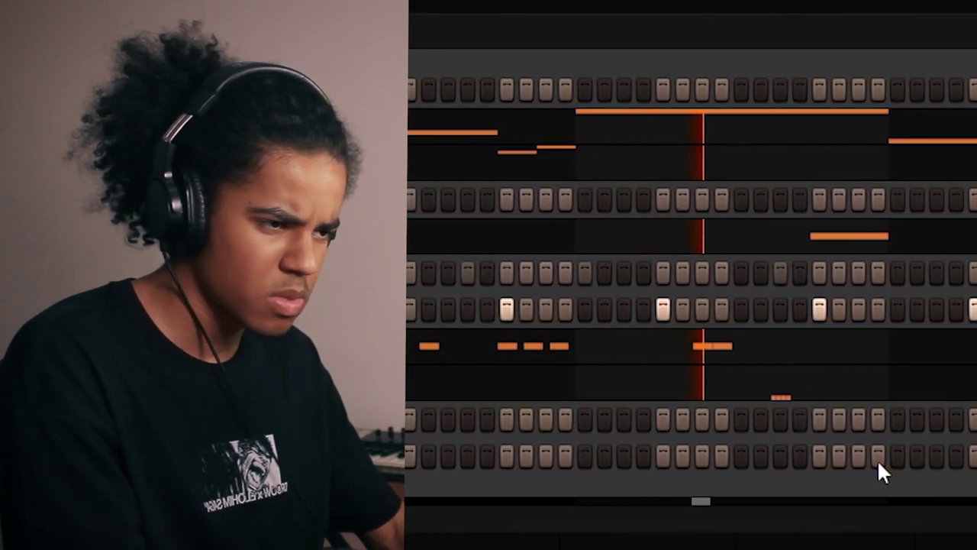
pyautogui.click(726, 455)
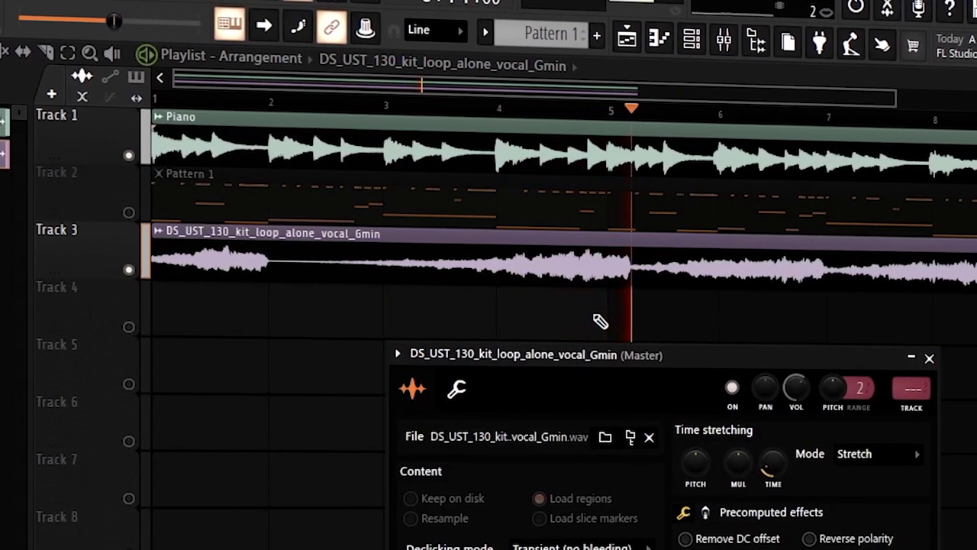
# Step: Reverse the DS_UST_130_kit_loop_alone_vocal_Gmin sample on Track 3 and return to its clip in the playlist
pyautogui.click(662, 549)
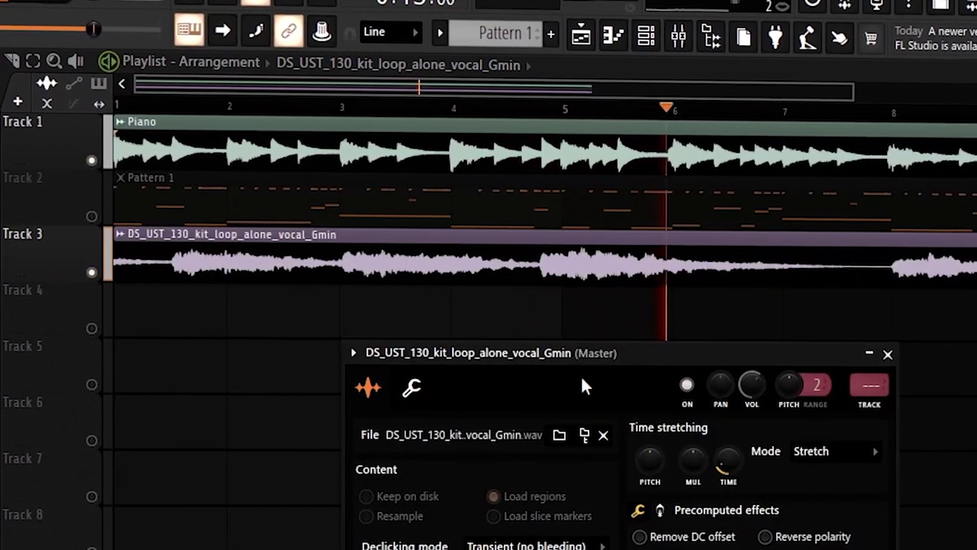
pyautogui.press('Escape')
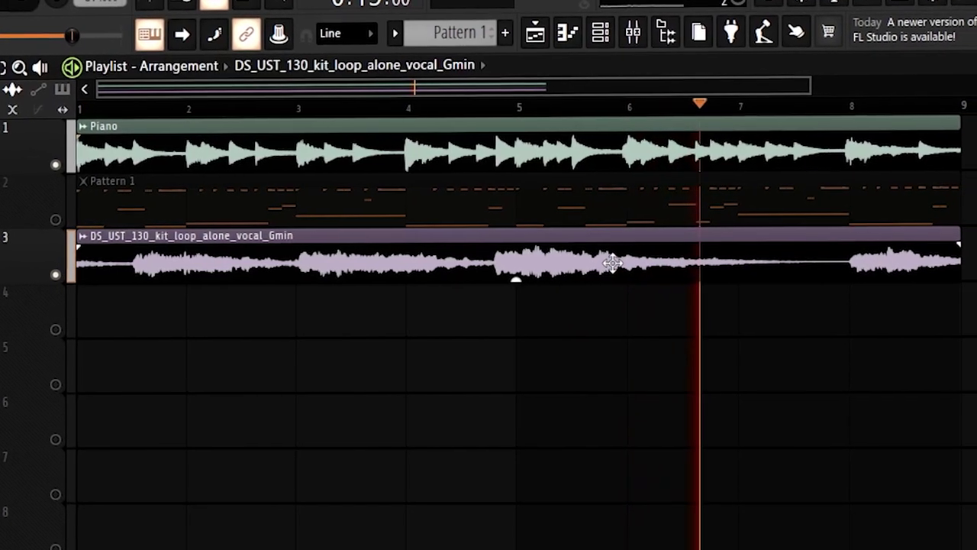
pyautogui.doubleClick(517, 251)
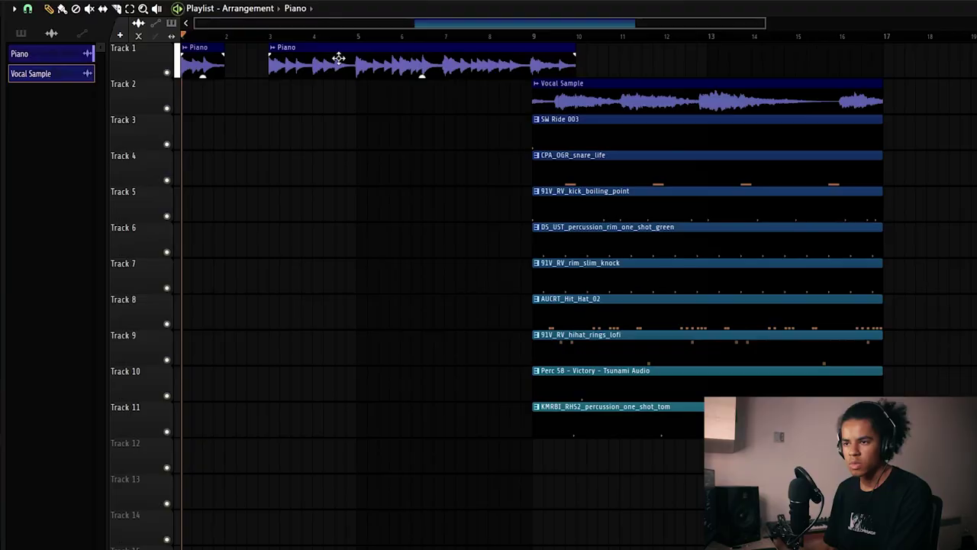
# Step: Copy the one-bar Piano clip from bar 1 to bar 2 and slice the following Piano clip at bar 4
pyautogui.moveTo(200, 64); pyautogui.dragTo(245, 66)
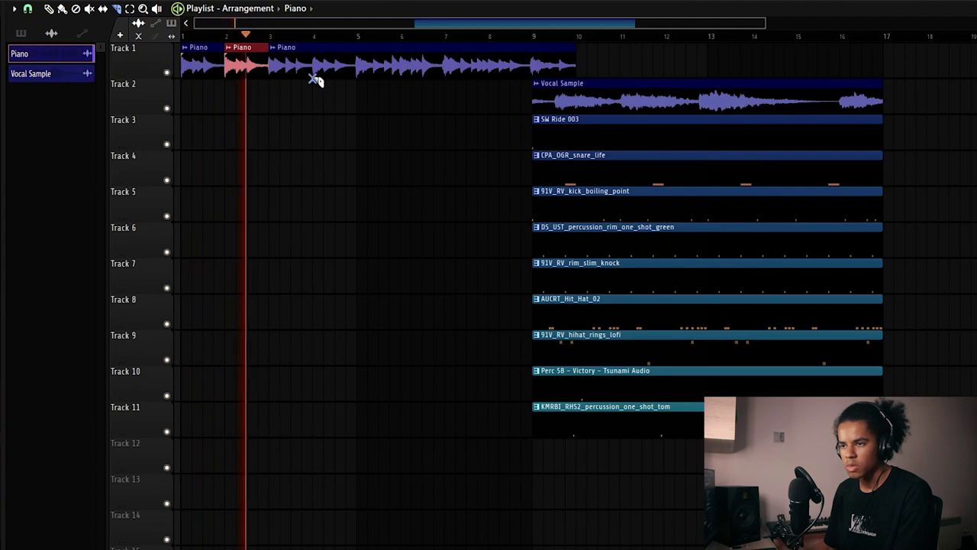
pyautogui.rightClick(313, 53)
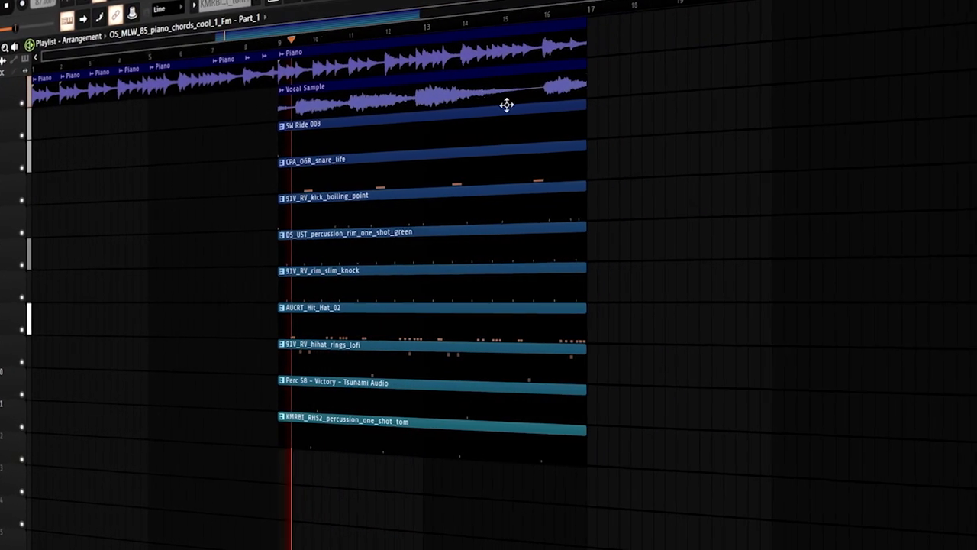
# Step: Select all the drum and percussion clips starting at bar 9, from SW Ride 003 to the tom, and move them down one track
pyautogui.scroll(-1, 705, 140)
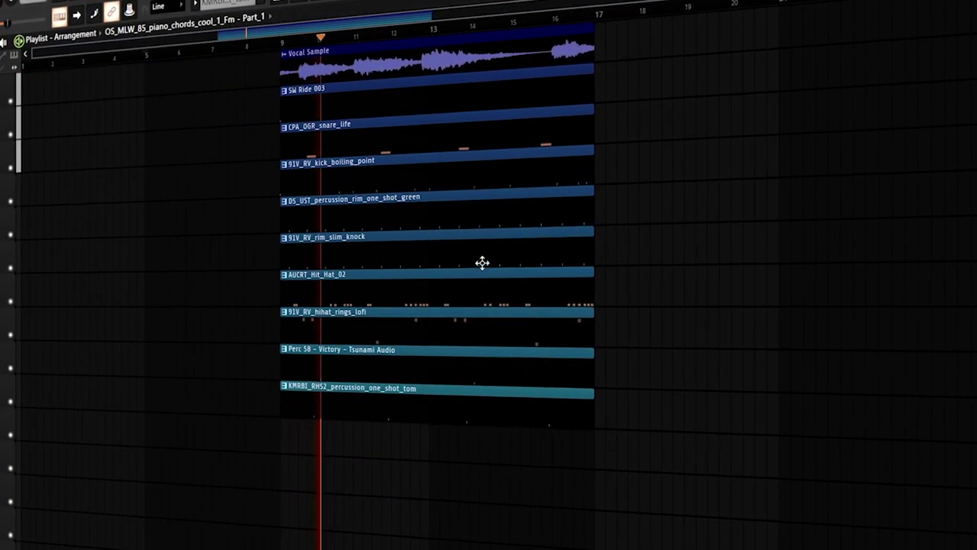
pyautogui.scroll(1, 482, 260)
pyautogui.click(478, 175)
pyautogui.scroll(-1, 468, 137)
pyautogui.scroll(1, 471, 128)
pyautogui.moveTo(470, 128); pyautogui.dragTo(427, 433)
pyautogui.moveTo(433, 391); pyautogui.dragTo(440, 450)
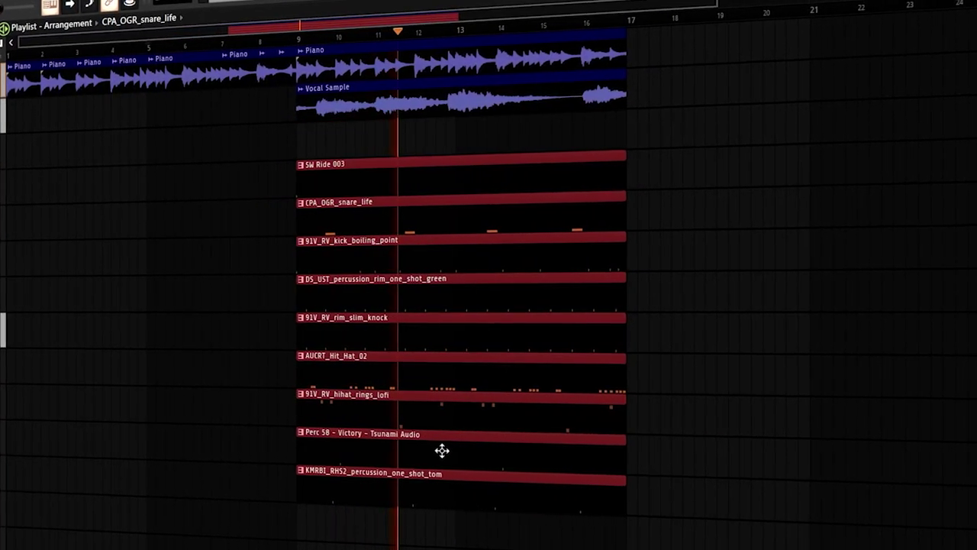
# Step: Duplicate the Piano, Vocal Sample and drum clips of bars 9 to 16 so the copies start at bar 17
pyautogui.keyDown('ctrl'); pyautogui.click(777, 188); pyautogui.keyUp('ctrl')
pyautogui.moveTo(720, 4); pyautogui.dragTo(878, 3)
pyautogui.moveTo(580, 35); pyautogui.dragTo(325, 469)
pyautogui.moveTo(356, 70); pyautogui.dragTo(617, 85)
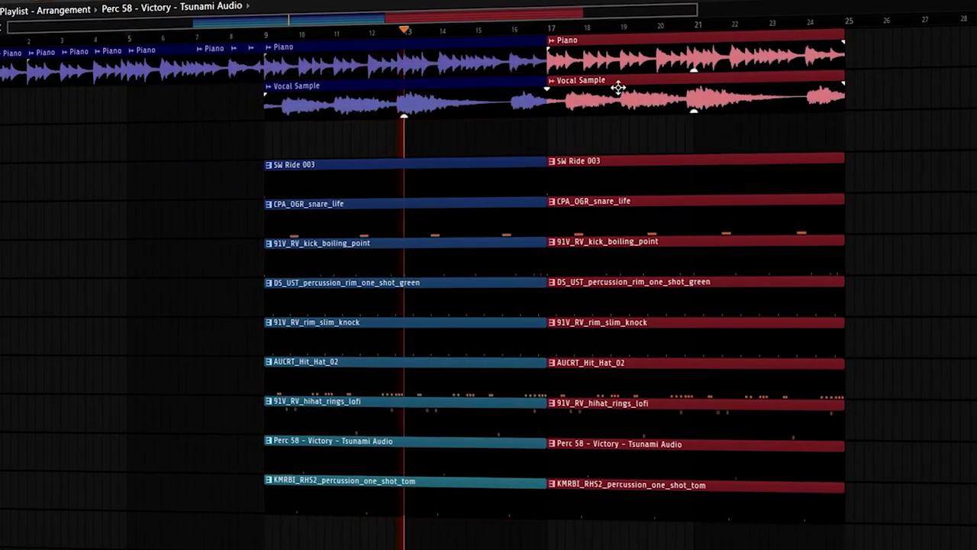
pyautogui.keyDown('ctrl'); pyautogui.click(284, 143); pyautogui.keyUp('ctrl')
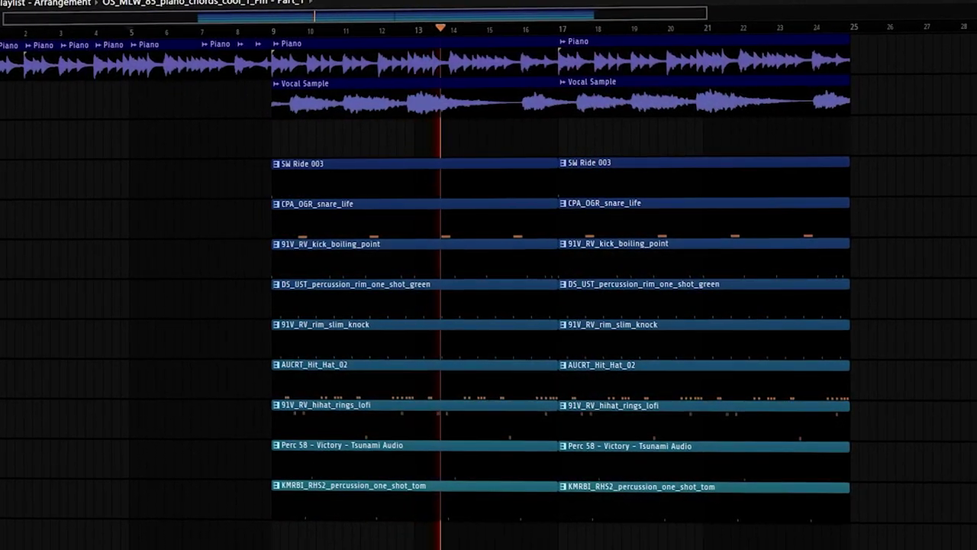
# Step: Move the drum clips down one more track and place Trilian and Trilian #2 clips on Tracks 3 and 4 at bar 17
pyautogui.moveTo(4, 138); pyautogui.dragTo(856, 142)
pyautogui.moveTo(757, 139); pyautogui.dragTo(450, 500)
pyautogui.moveTo(459, 363); pyautogui.dragTo(459, 406)
pyautogui.keyDown('ctrl'); pyautogui.click(945, 264); pyautogui.keyUp('ctrl')
pyautogui.moveTo(945, 264); pyautogui.dragTo(649, 153)
# Step: Duplicate the whole section from bar 9 to bar 24 directly after itself, starting at bar 25
pyautogui.moveTo(722, 25); pyautogui.dragTo(907, 64)
pyautogui.hotkey('ctrl', 'd')
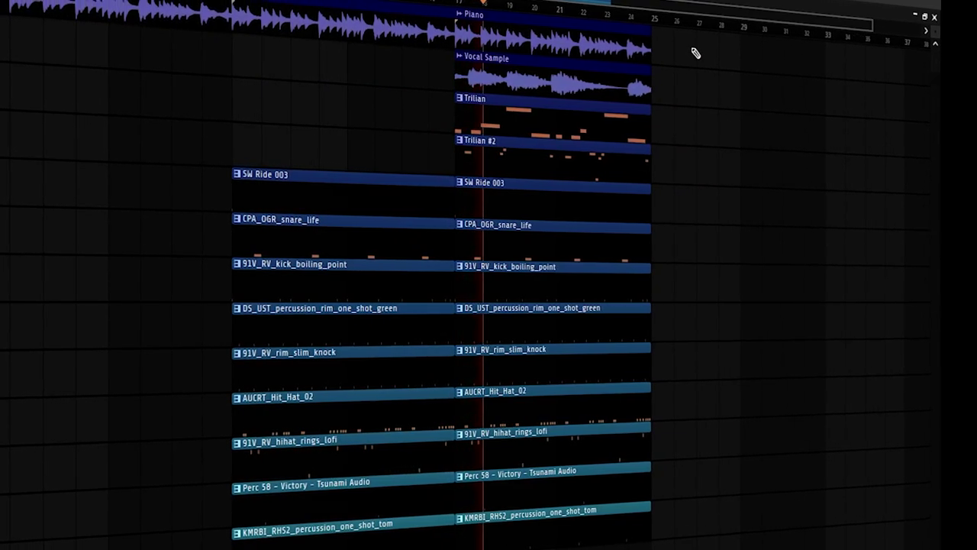
pyautogui.hotkey('ctrl', 'b')
pyautogui.hotkey('ctrl', 'd')
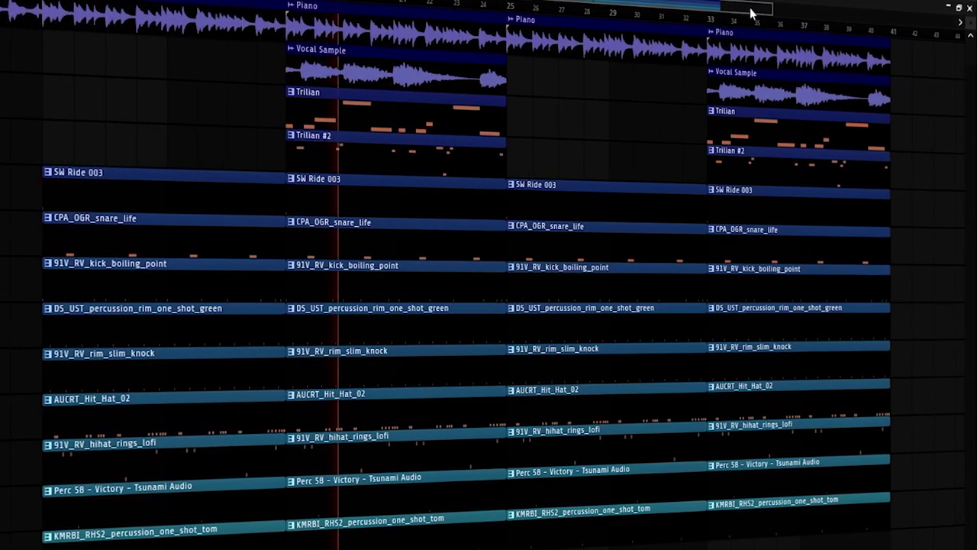
# Step: Trim the start of the drum clips in bars 25 to 32 so they begin at bar 29
pyautogui.moveTo(776, 7); pyautogui.dragTo(803, 8)
pyautogui.moveTo(615, 141); pyautogui.dragTo(564, 527)
pyautogui.moveTo(493, 203); pyautogui.dragTo(574, 200)
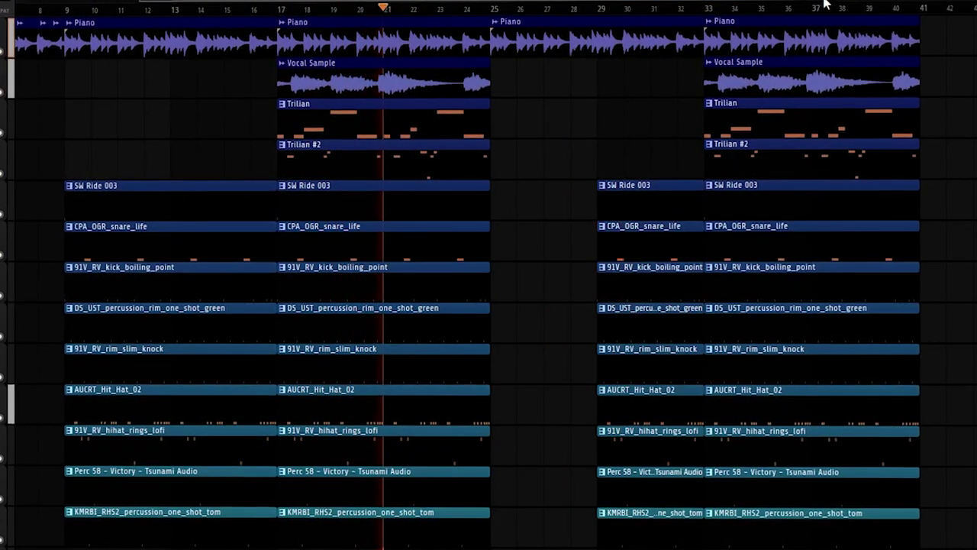
# Step: Copy the Vocal Sample, Trilian and Trilian #2 clips from bar 33 to bar 25 and clear the selection
pyautogui.moveTo(817, 2); pyautogui.dragTo(932, 1)
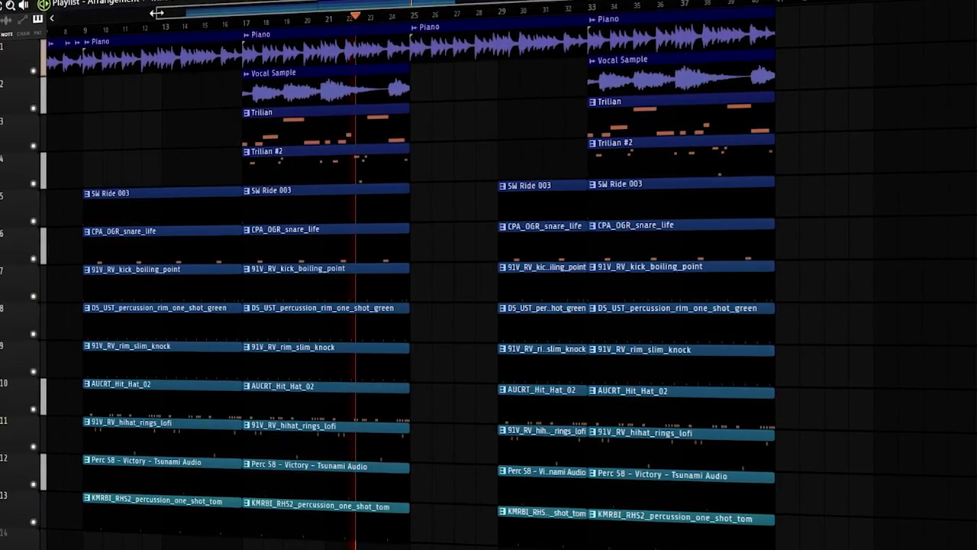
pyautogui.moveTo(122, 17); pyautogui.dragTo(43, 38)
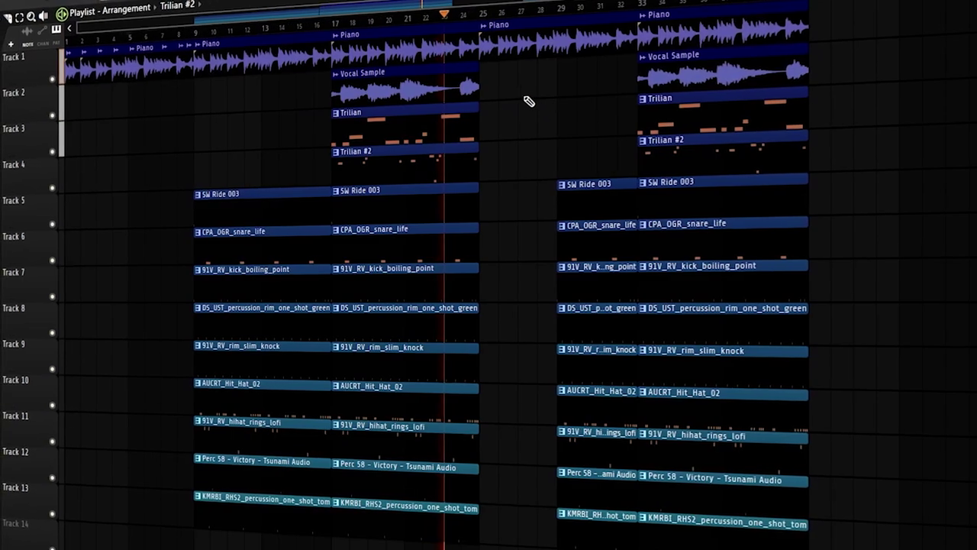
pyautogui.scroll(2, 491, 21)
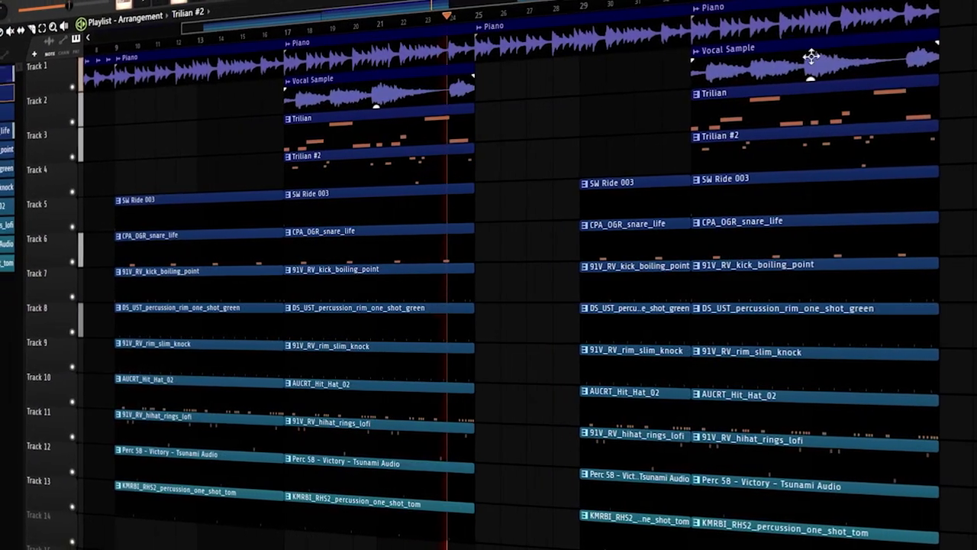
pyautogui.moveTo(813, 57); pyautogui.dragTo(568, 72)
pyautogui.moveTo(576, 135)
pyautogui.mouseDown()
pyautogui.moveTo(809, 152)
pyautogui.moveTo(567, 148)
pyautogui.mouseUp()
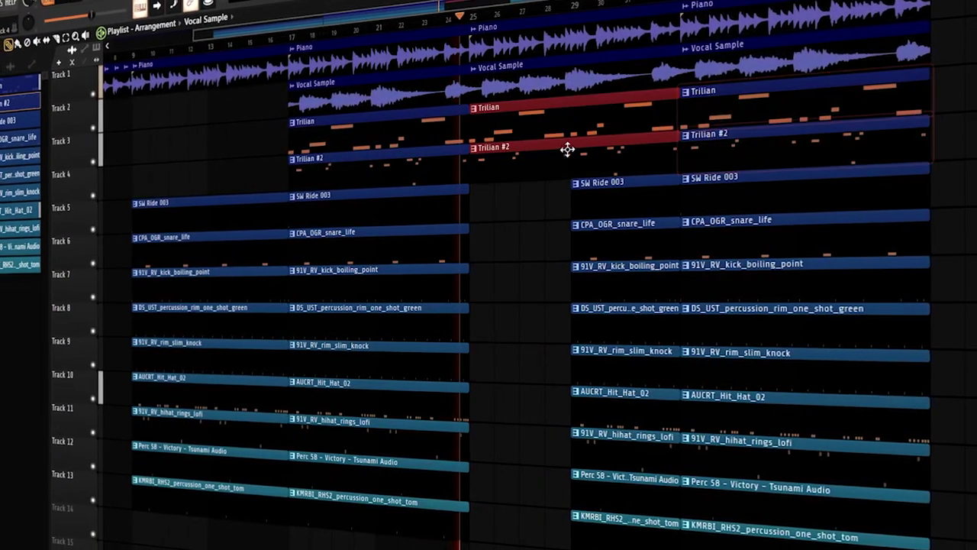
pyautogui.hotkey('ctrl', 'd')
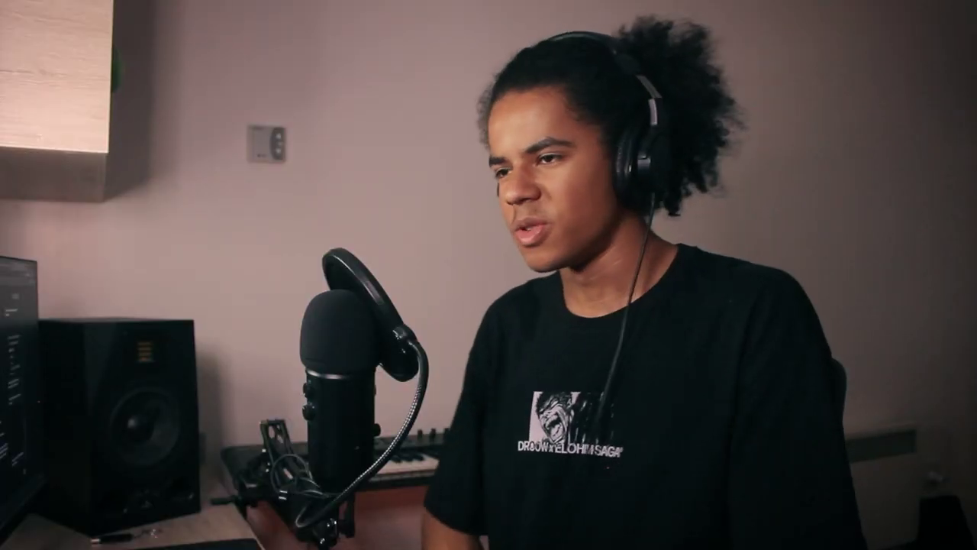